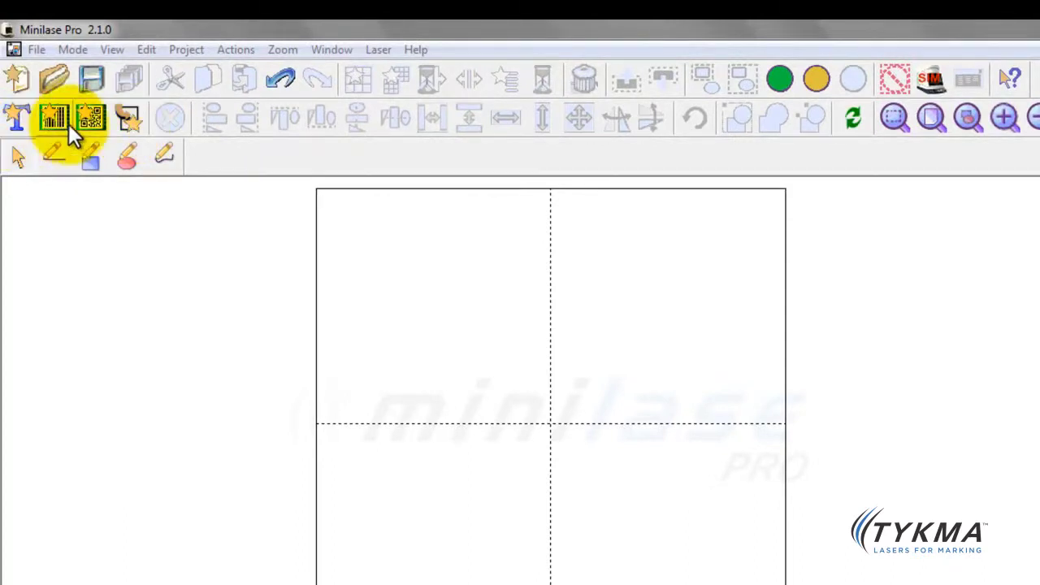
Choose the graphic file tykma logo.plt from the plt folder for import as an HPGL drawing.
{"action": "left_click", "coordinate": [126, 118]}
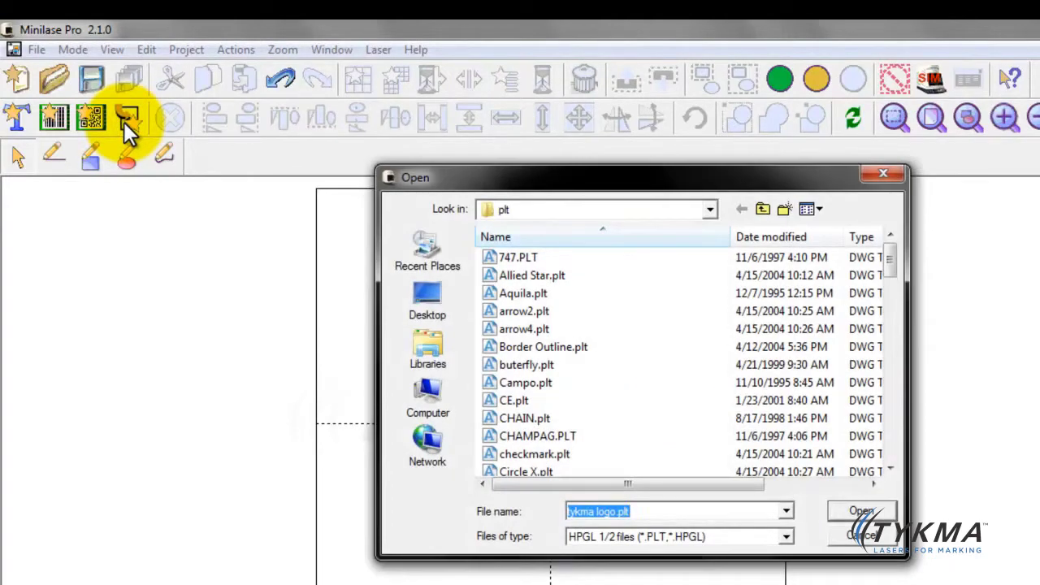
{"action": "left_click", "coordinate": [763, 213]}
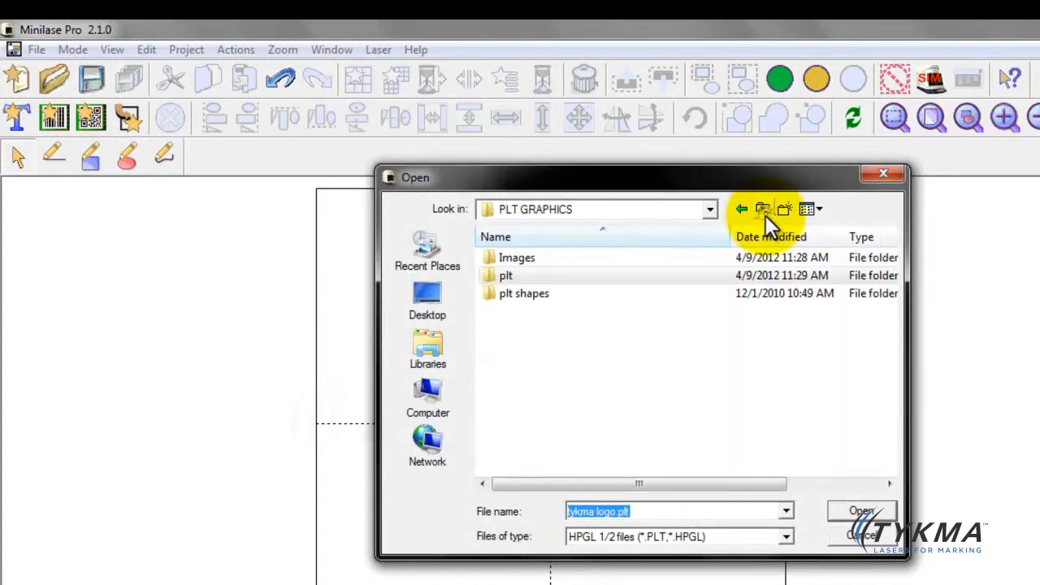
{"action": "double_click", "coordinate": [526, 275]}
{"action": "left_click", "coordinate": [537, 313]}
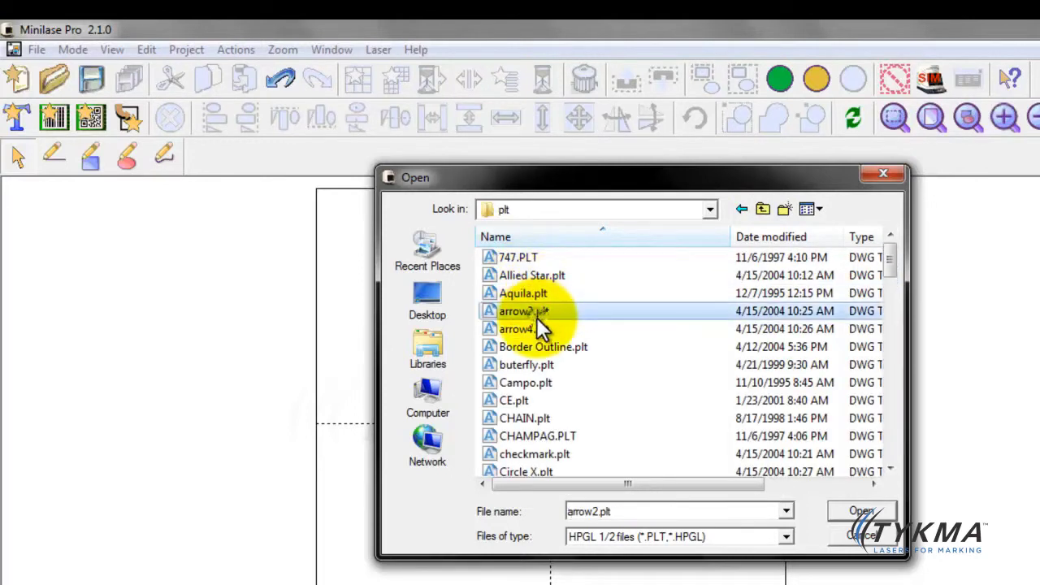
{"action": "scroll", "coordinate": [537, 318], "scroll_direction": "down", "scroll_amount": 7}
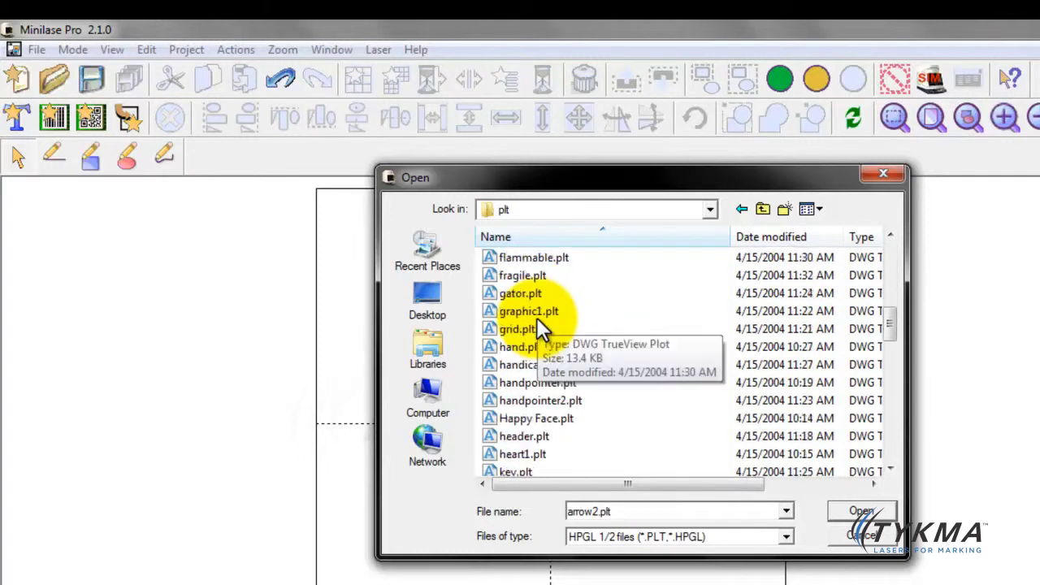
{"action": "scroll", "coordinate": [537, 318], "scroll_direction": "down", "scroll_amount": 10}
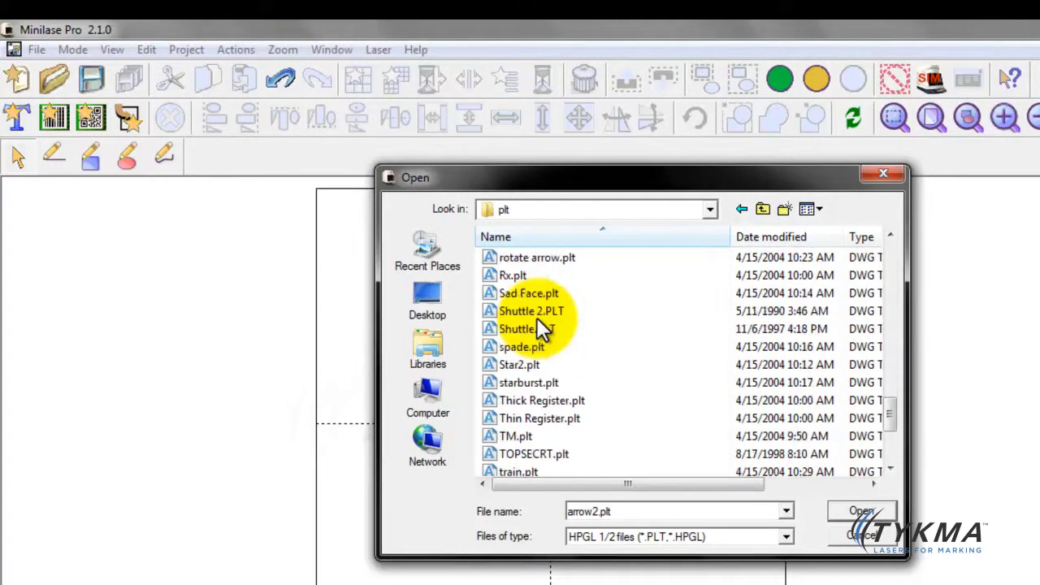
{"action": "scroll", "coordinate": [537, 318], "scroll_direction": "down", "scroll_amount": 2}
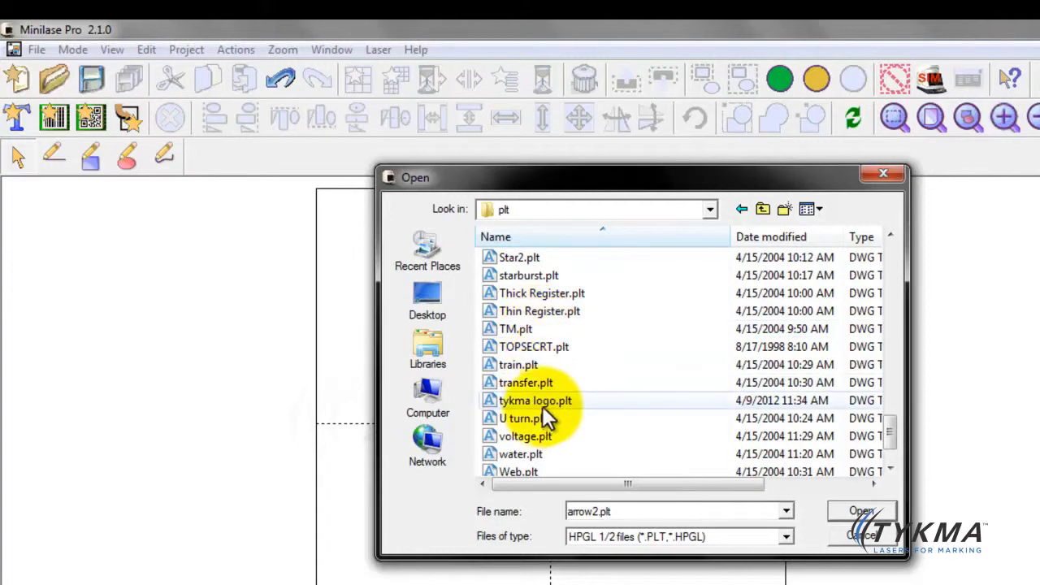
{"action": "double_click", "coordinate": [542, 402]}
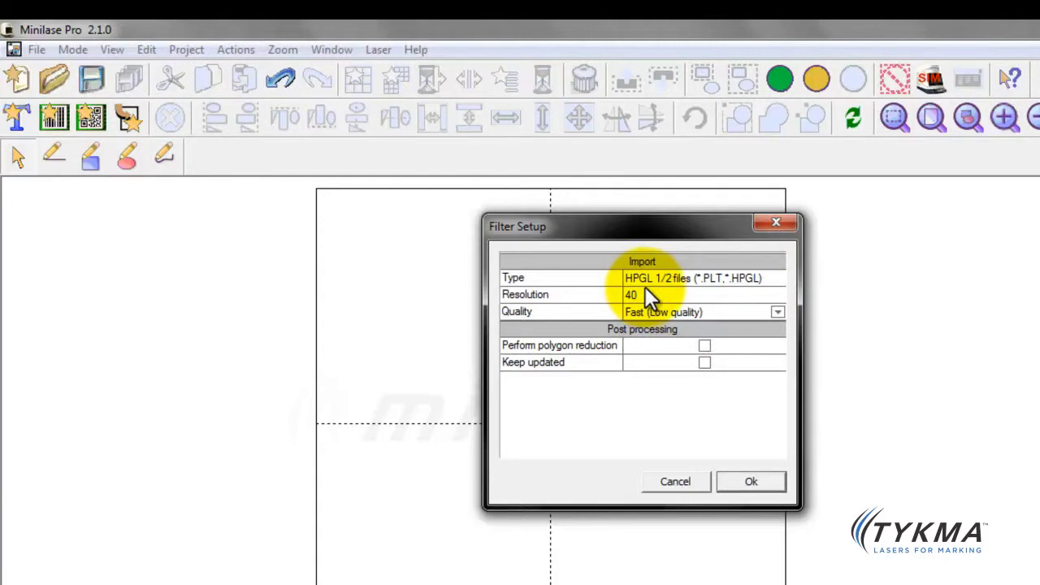
Set the import quality to Slow (High quality) and import the logo.
{"action": "left_click", "coordinate": [779, 312]}
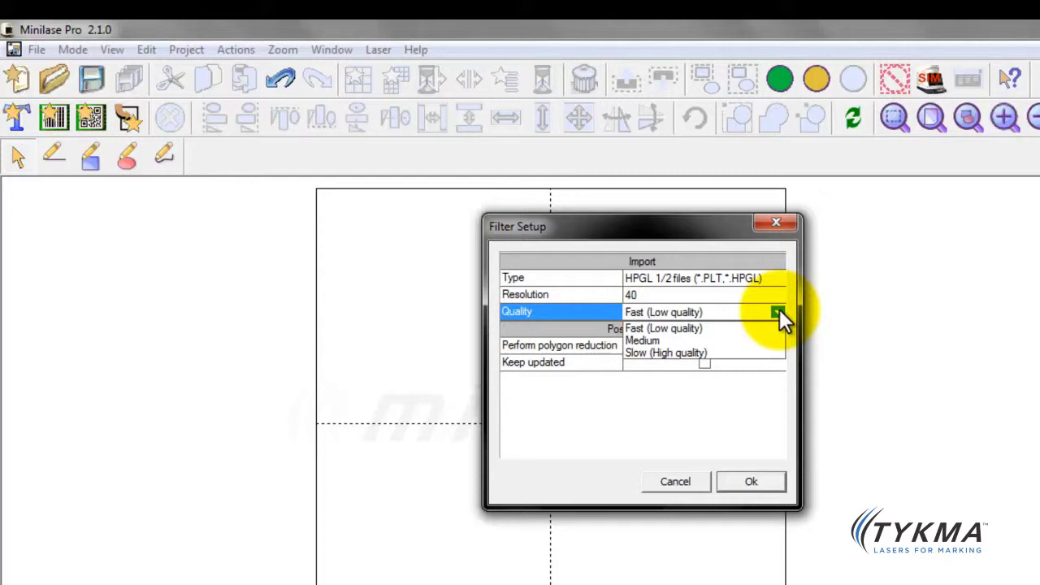
{"action": "left_click", "coordinate": [667, 351]}
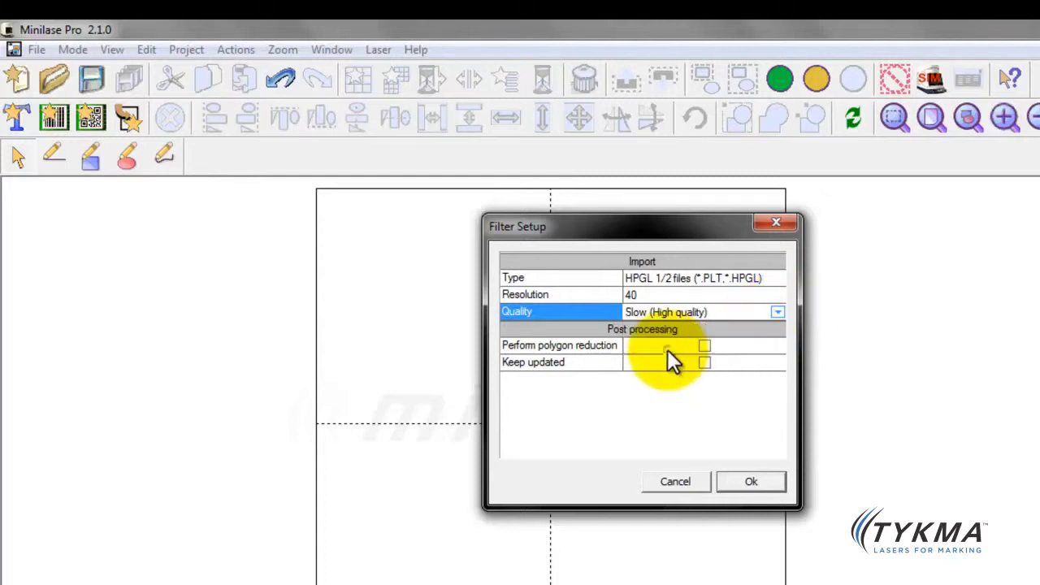
{"action": "left_click", "coordinate": [747, 482]}
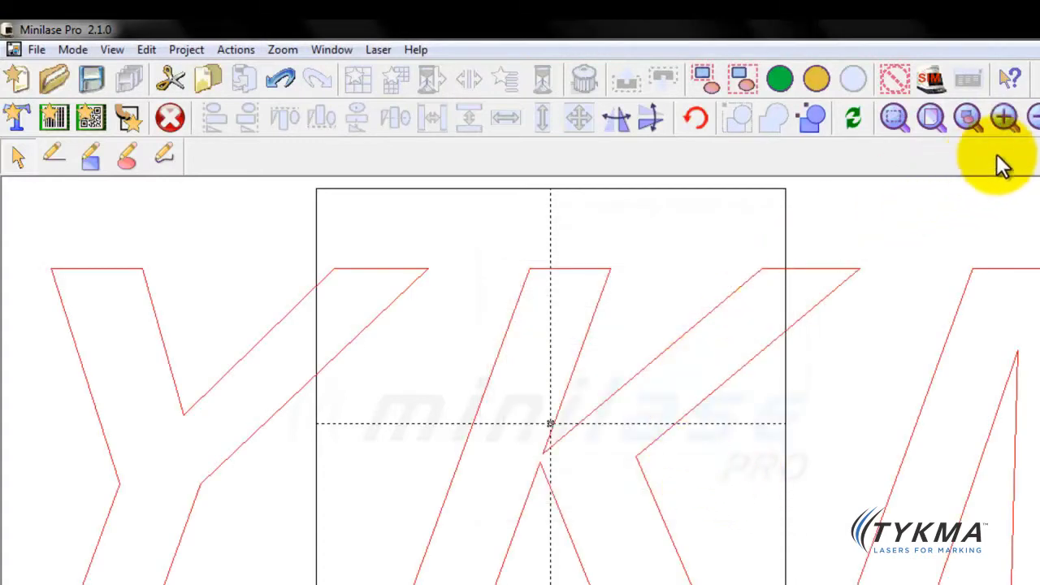
Scale the oversized logo down about its centre to roughly 45 wide by 16 high so it fits inside the marking area.
{"action": "left_click", "coordinate": [1030, 124]}
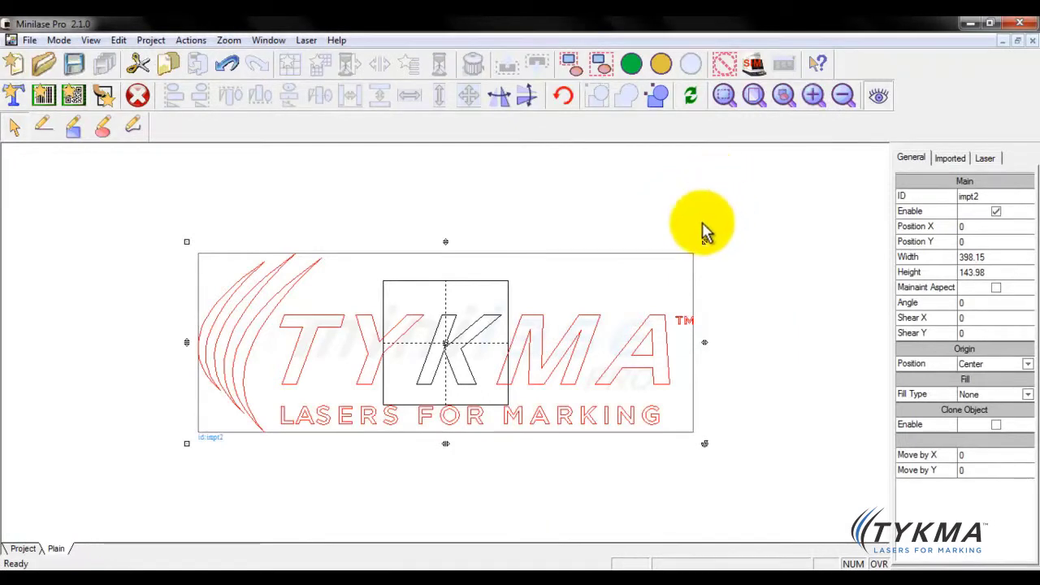
{"action": "left_click", "coordinate": [704, 241]}
{"action": "left_click_drag", "start_coordinate": [704, 242], "coordinate": [484, 338]}
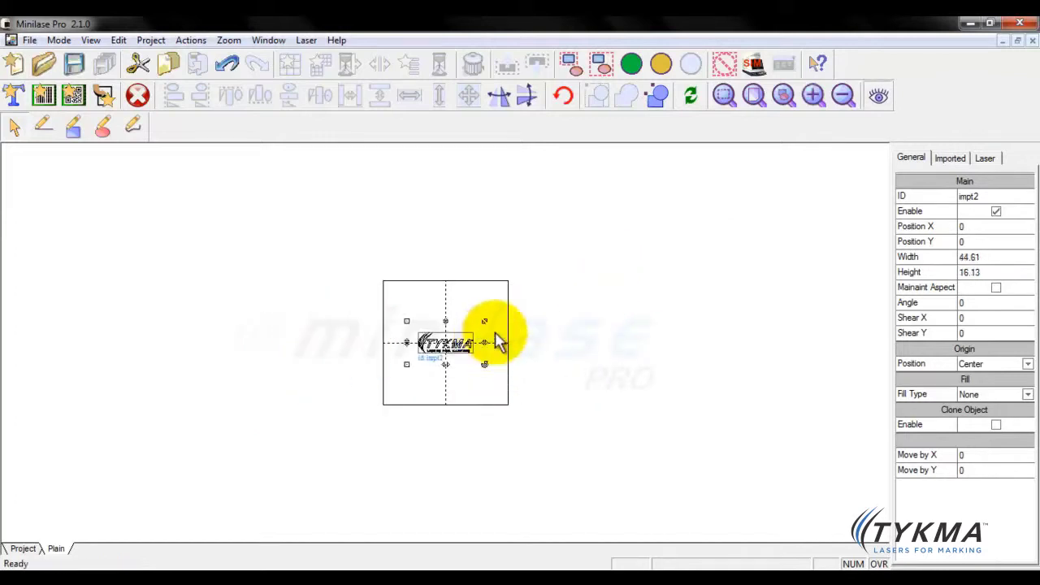
Set the logo's fill type to Single line.
{"action": "left_click", "coordinate": [810, 96]}
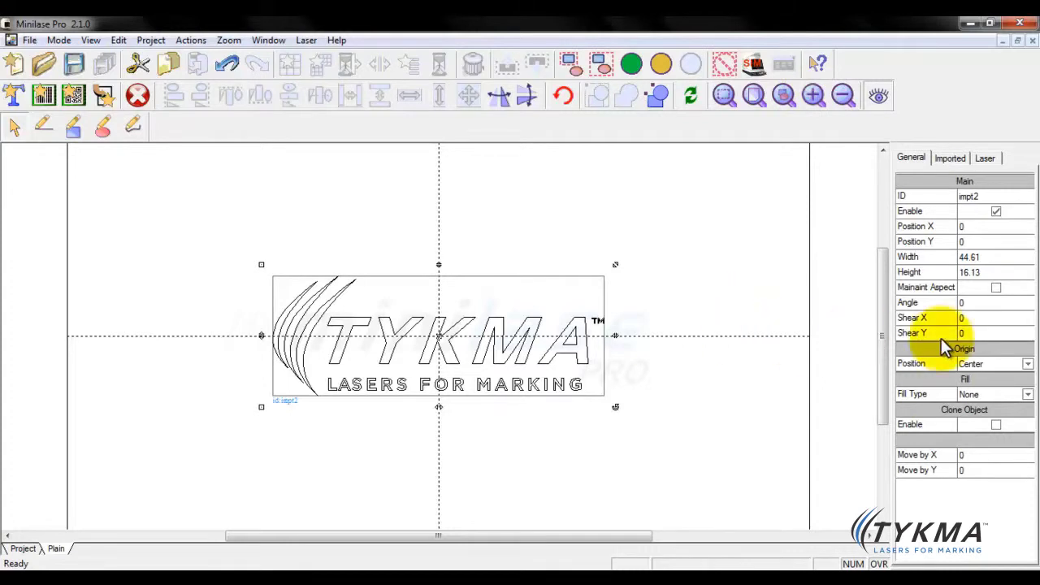
{"action": "left_click", "coordinate": [1027, 394]}
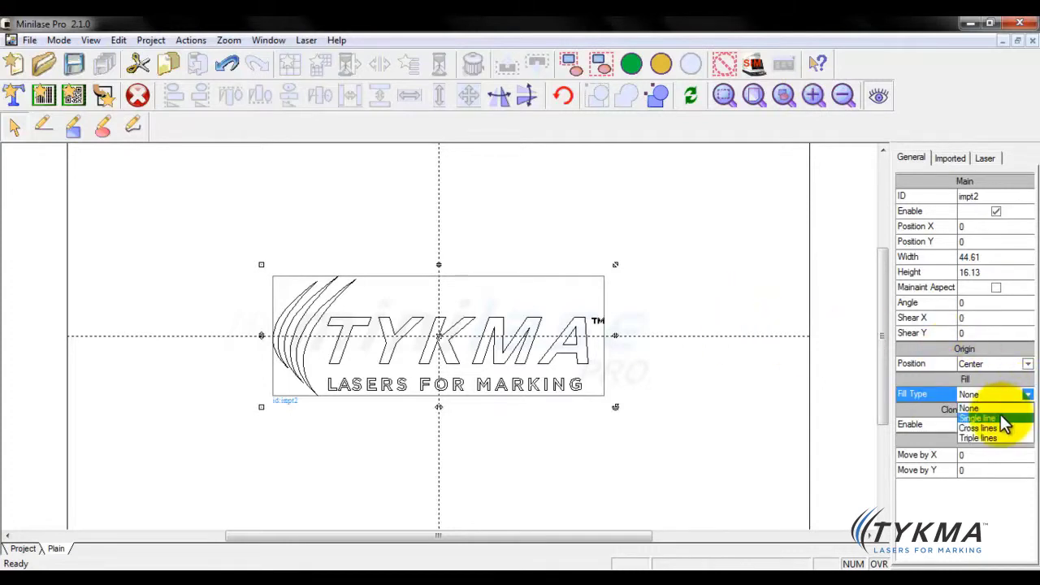
{"action": "left_click", "coordinate": [1005, 419]}
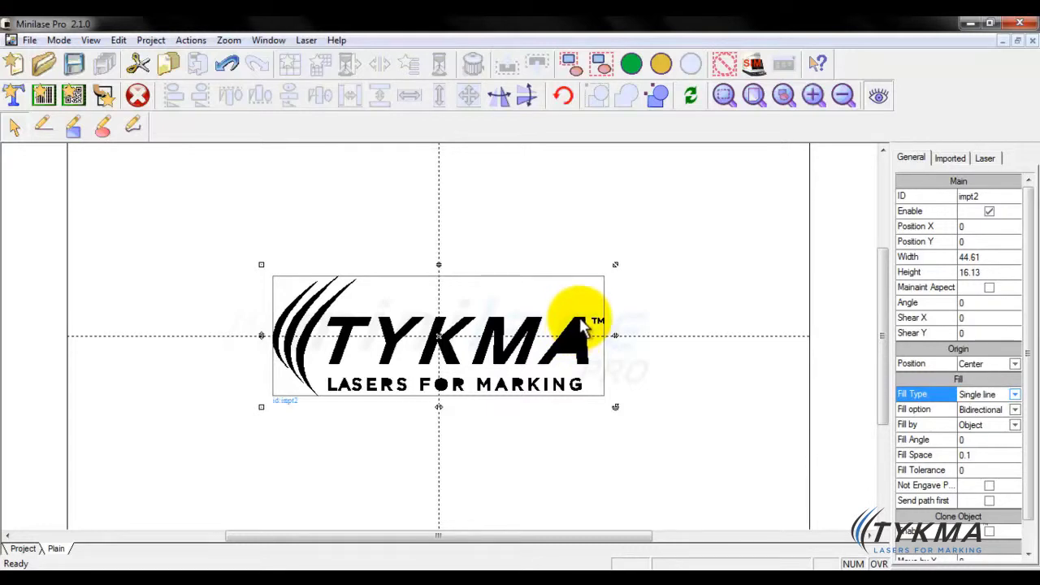
Ungroup the imported logo into separate shapes and group the outer and inner outlines of the large A in TYKMA.
{"action": "left_click", "coordinate": [650, 99]}
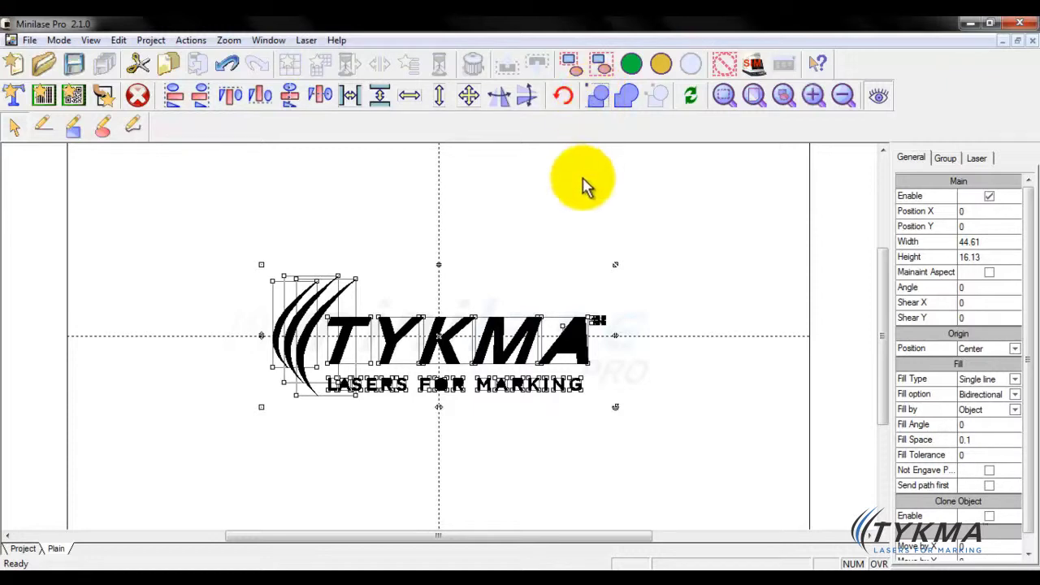
{"action": "left_click", "coordinate": [551, 260]}
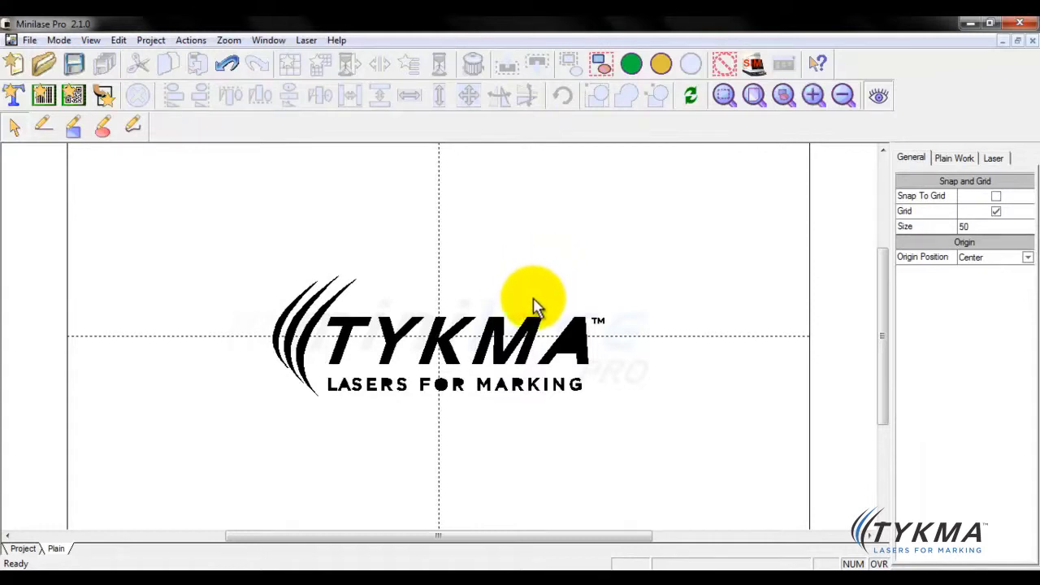
{"action": "left_click_drag", "start_coordinate": [533, 301], "coordinate": [598, 377]}
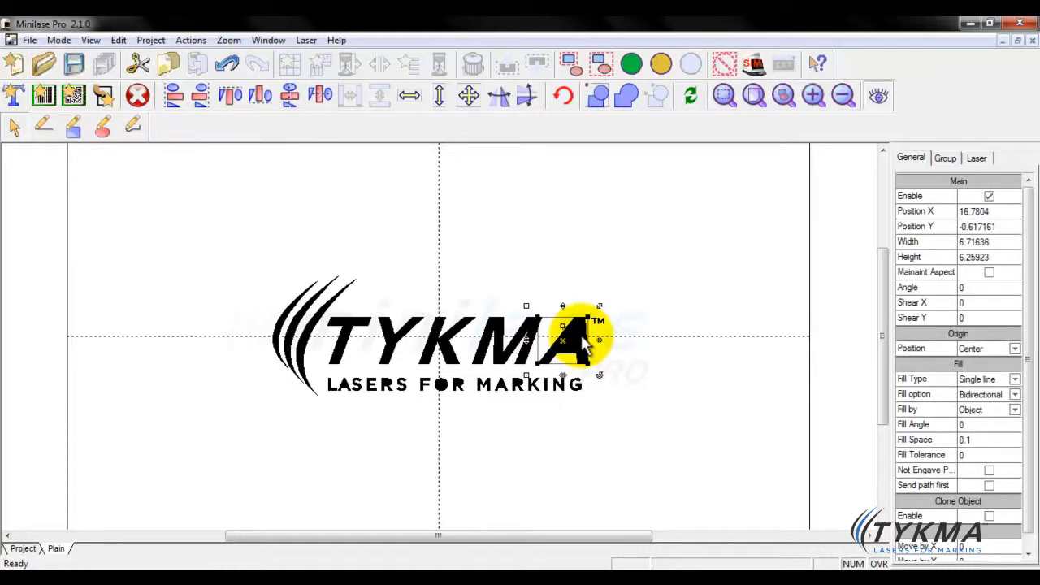
{"action": "left_click", "coordinate": [625, 100]}
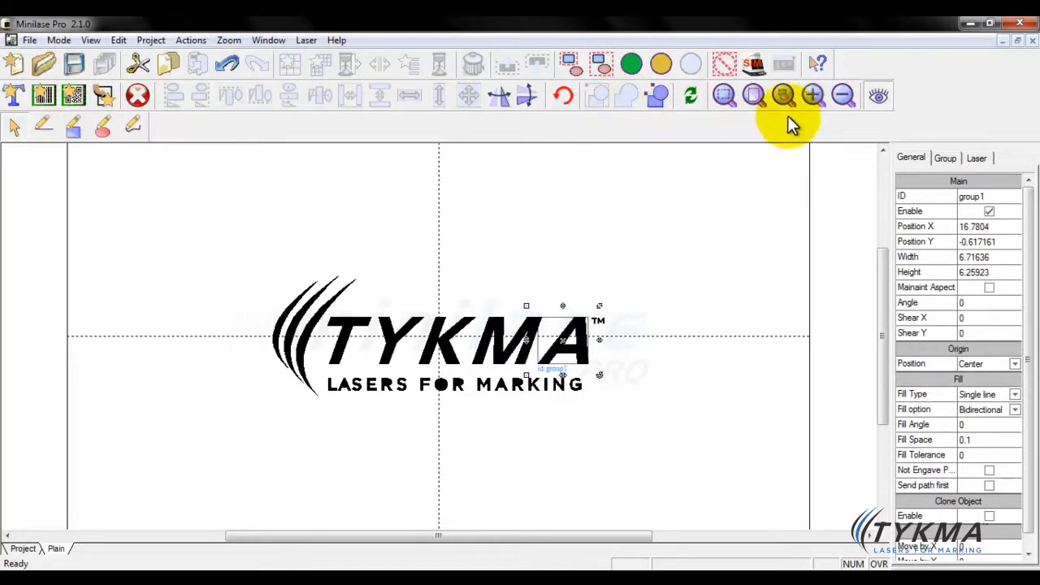
Group the outer and inner outlines of the A and of the R in the word LASERS, each as its own group.
{"action": "left_click", "coordinate": [814, 95]}
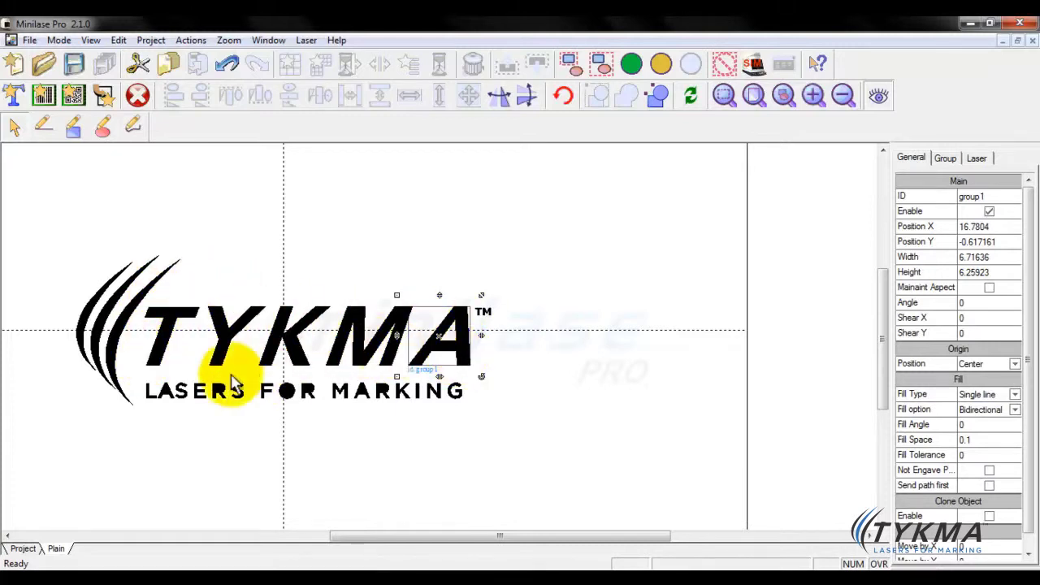
{"action": "left_click", "coordinate": [163, 397]}
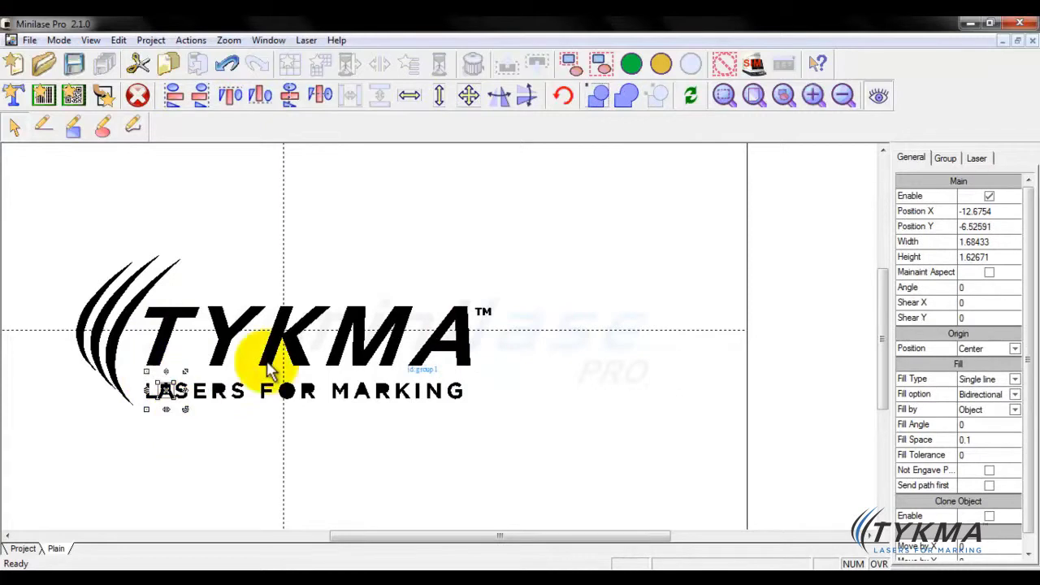
{"action": "left_click", "coordinate": [618, 99]}
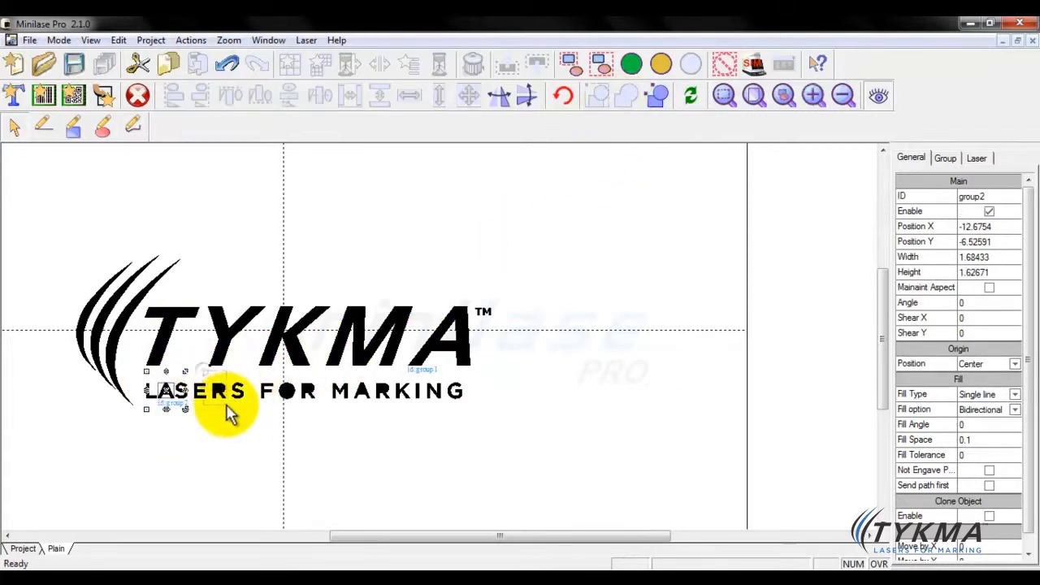
{"action": "left_click", "coordinate": [221, 398]}
{"action": "left_click", "coordinate": [625, 93]}
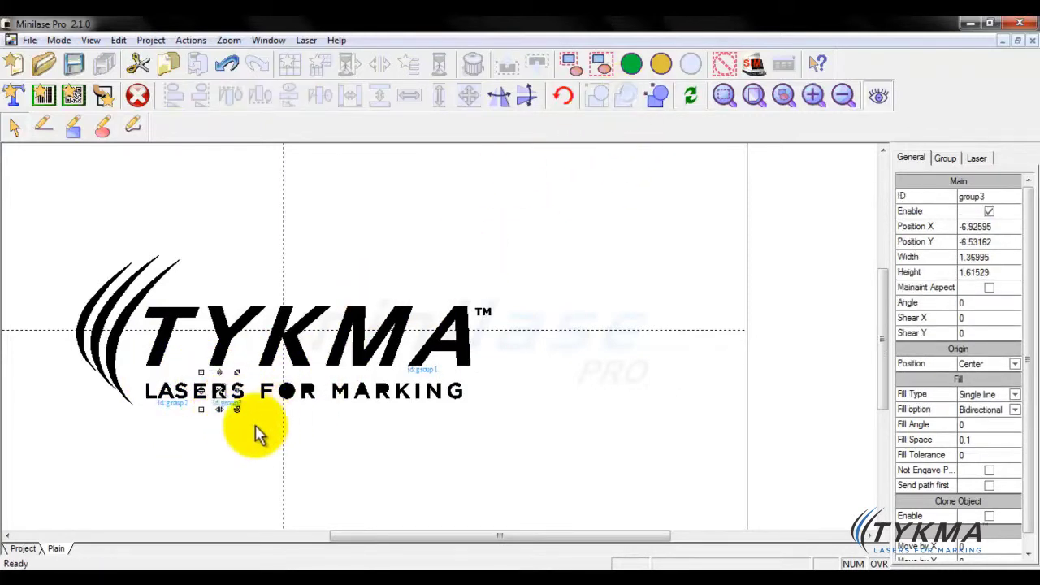
Group the outer and inner outlines of the O and of the R in the word FOR, each as its own group.
{"action": "left_click", "coordinate": [278, 420]}
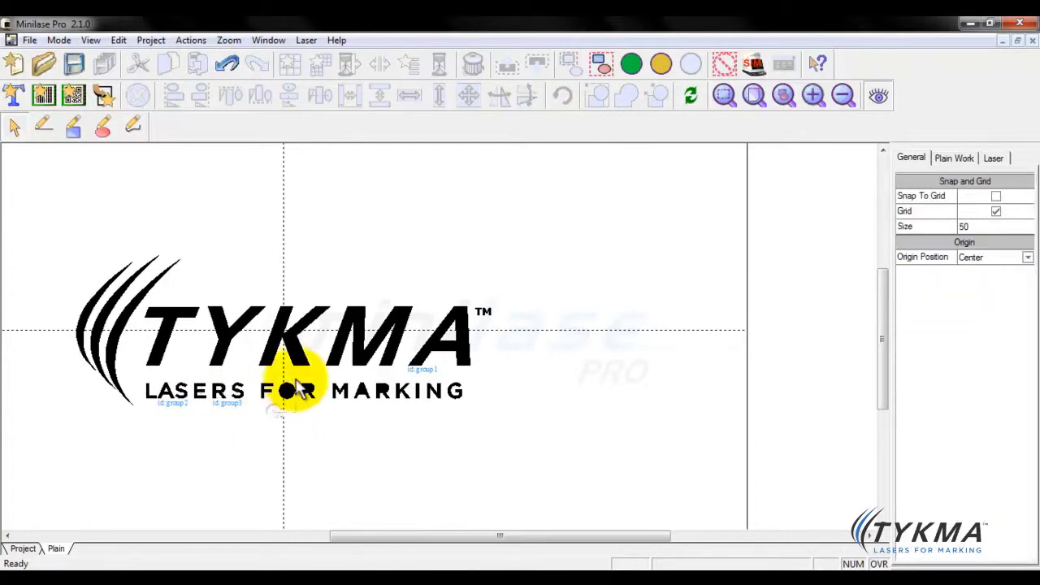
{"action": "left_click", "coordinate": [288, 390]}
{"action": "left_click", "coordinate": [621, 92]}
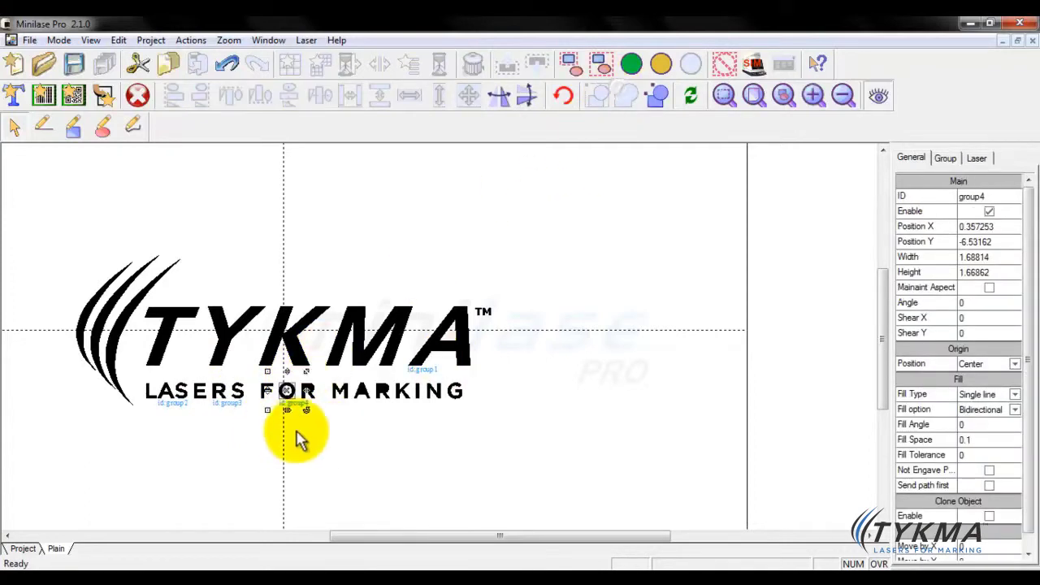
{"action": "left_click", "coordinate": [315, 388]}
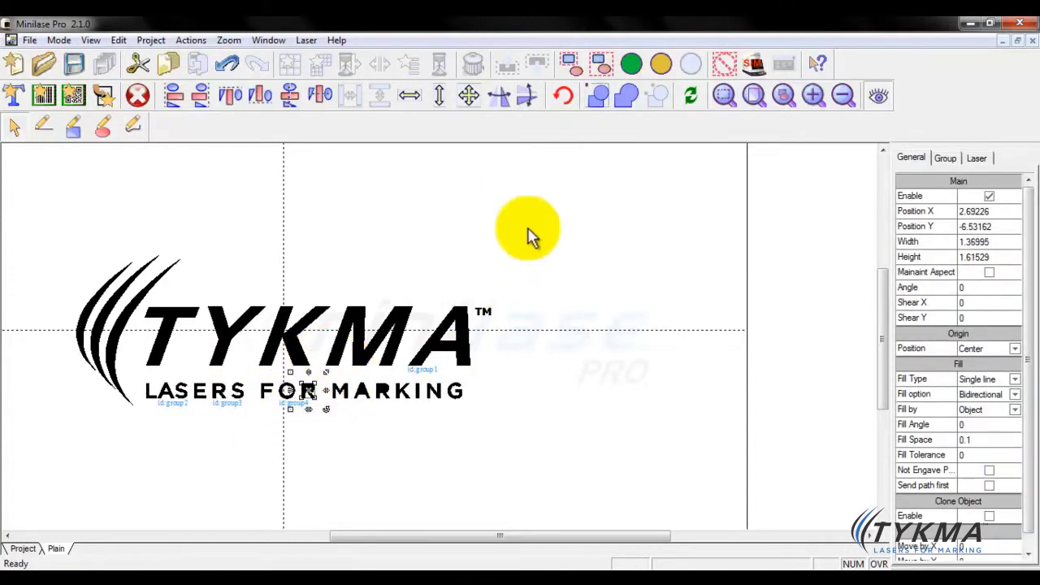
{"action": "left_click", "coordinate": [623, 95]}
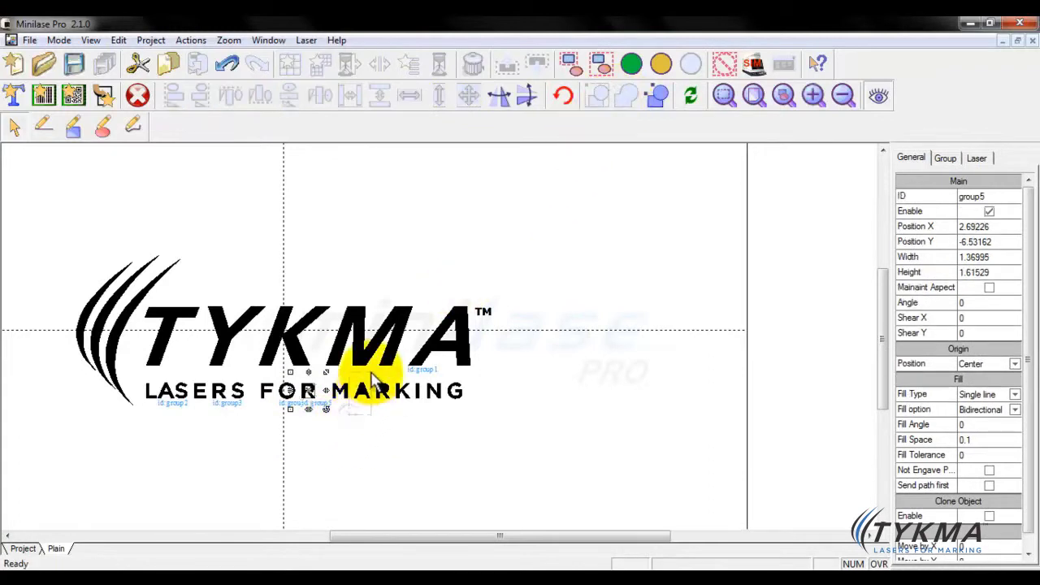
Group the outer and inner outlines of the A and of the R in the word MARKING, each as its own group.
{"action": "left_click", "coordinate": [364, 389]}
{"action": "left_click", "coordinate": [622, 95]}
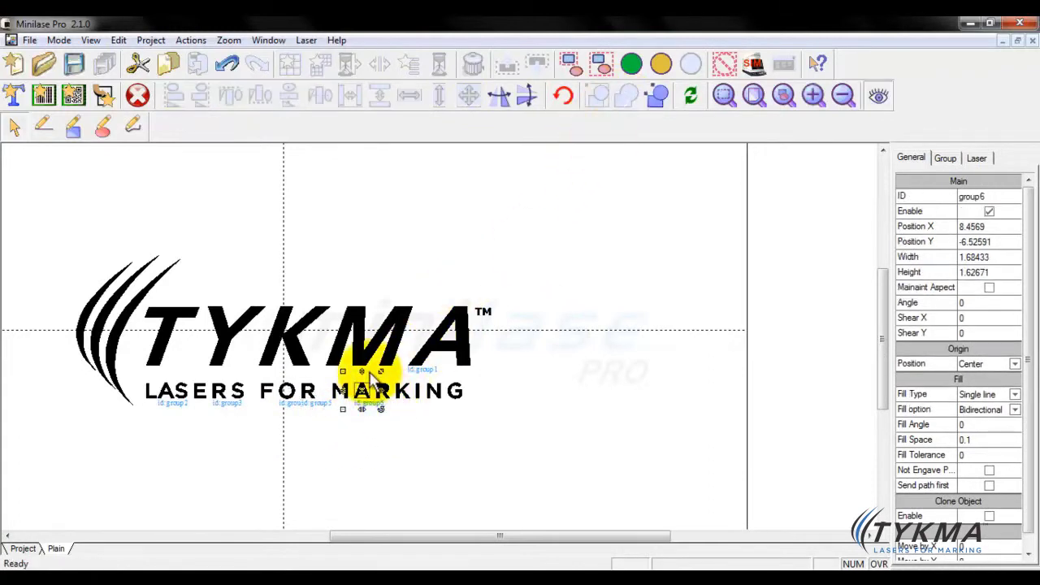
{"action": "left_click", "coordinate": [388, 391]}
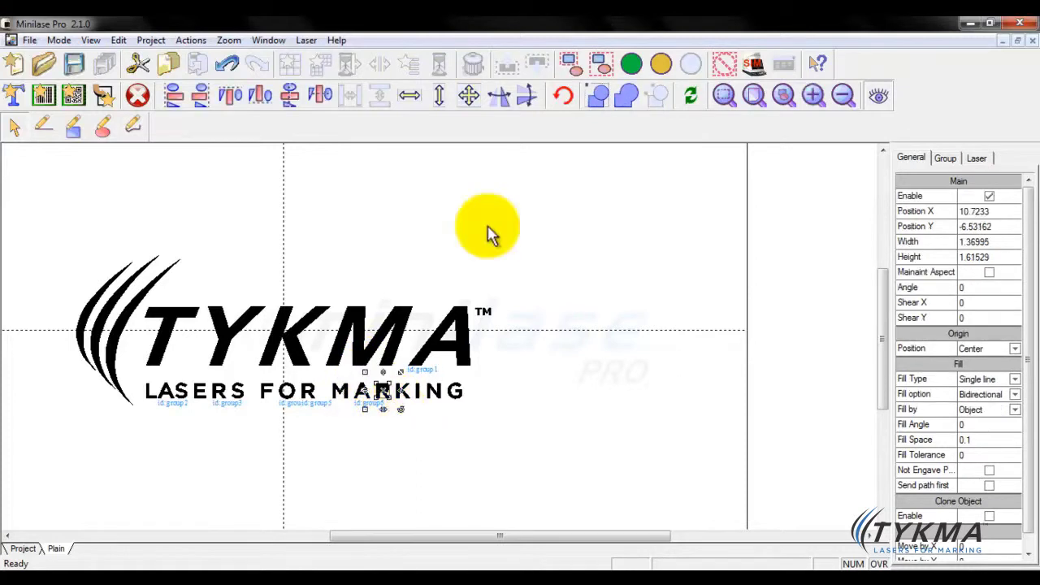
{"action": "left_click", "coordinate": [623, 95]}
{"action": "left_click", "coordinate": [561, 246]}
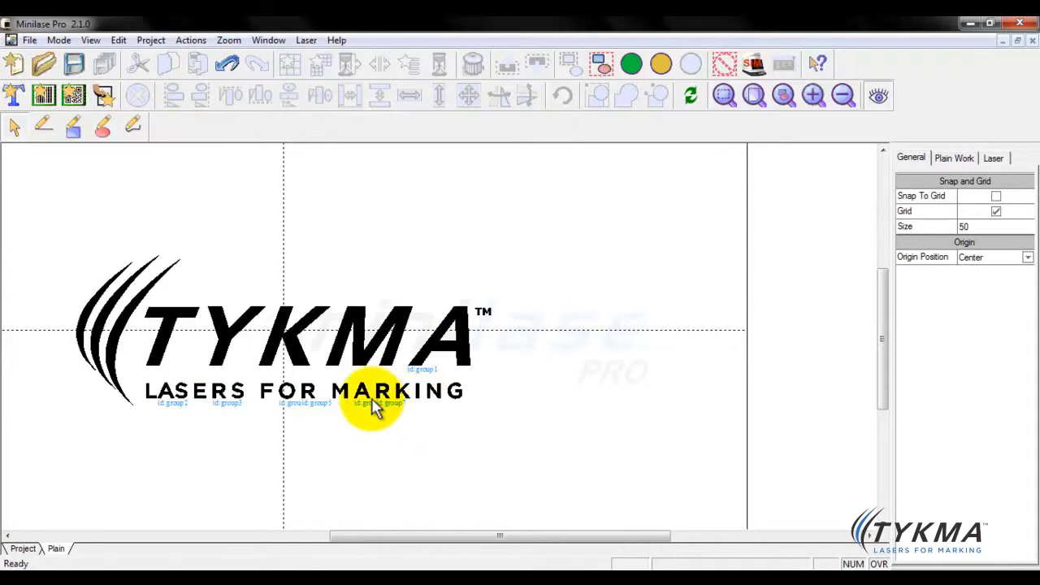
Select the curved swoosh strokes beside the TYKMA lettering one at a time to check that they are separate objects.
{"action": "left_click", "coordinate": [121, 319]}
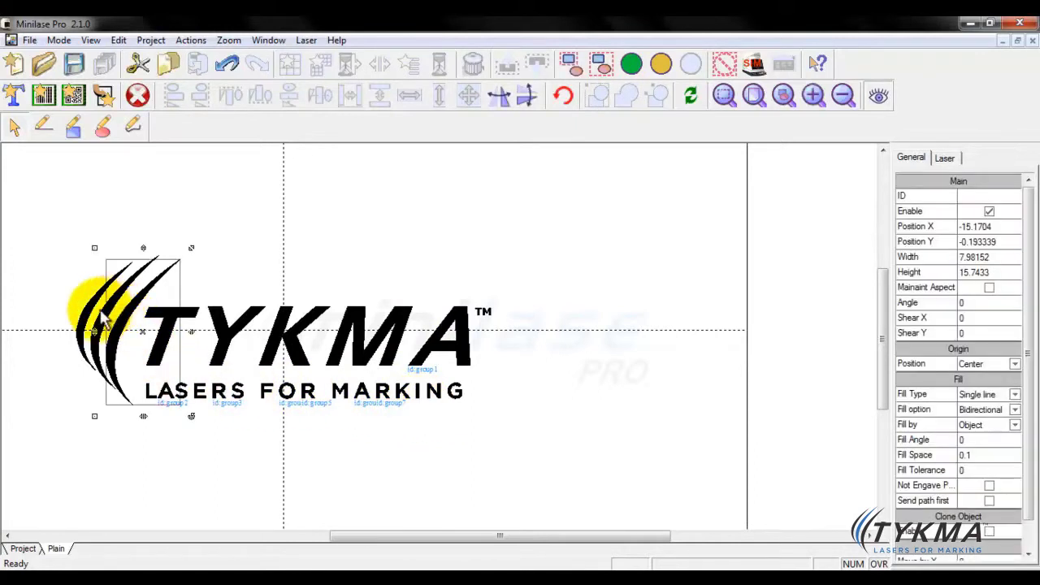
{"action": "left_click", "coordinate": [83, 313]}
{"action": "left_click", "coordinate": [89, 317]}
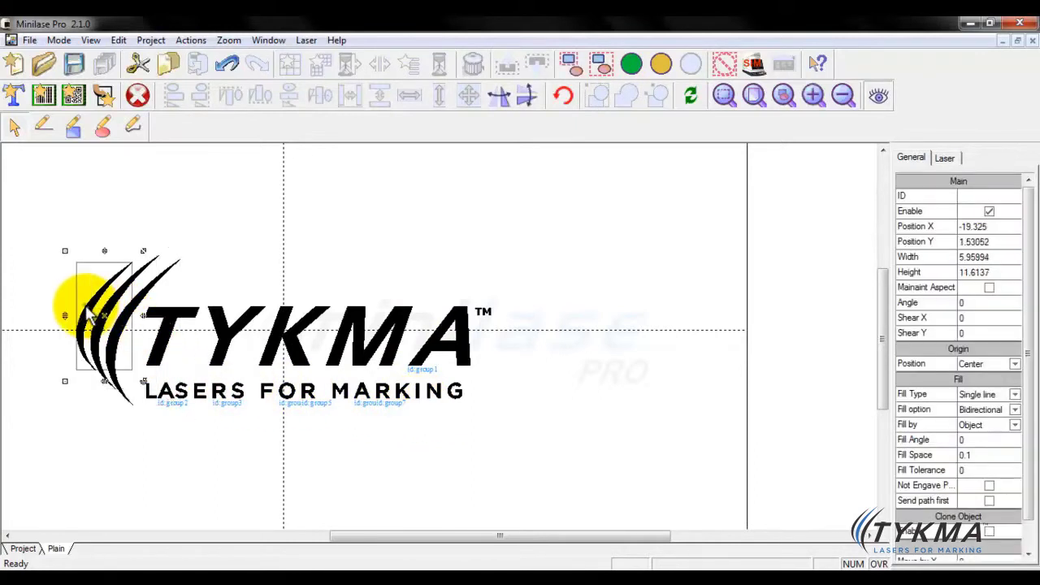
{"action": "left_click", "coordinate": [93, 420]}
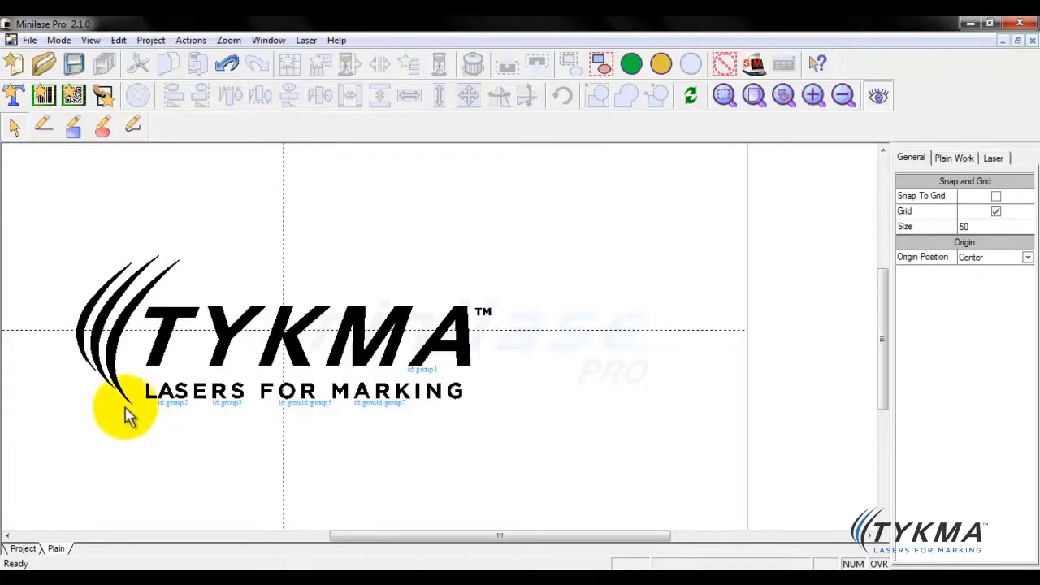
{"action": "left_click", "coordinate": [119, 360]}
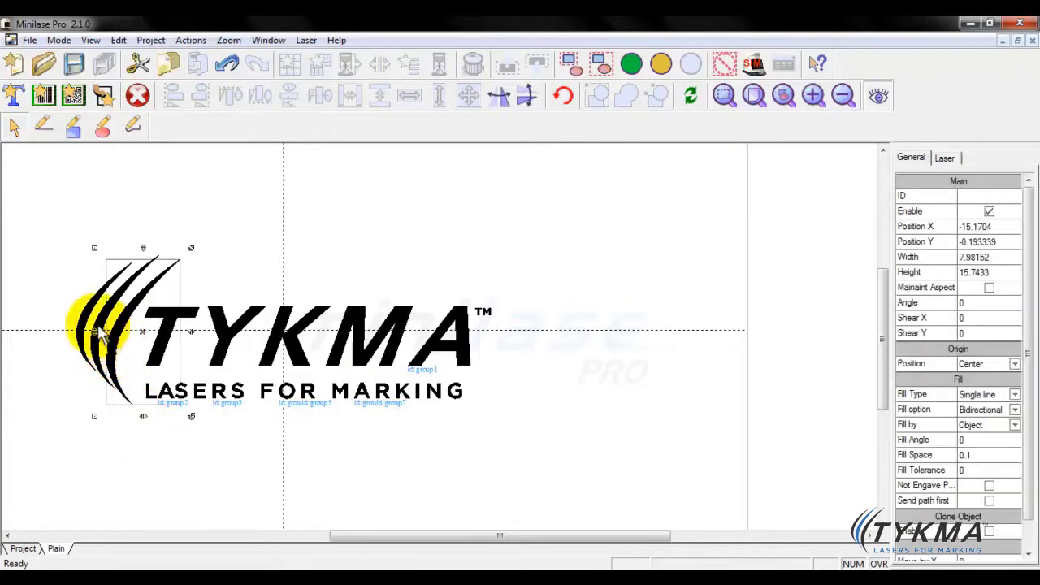
{"action": "left_click", "coordinate": [91, 327]}
{"action": "left_click", "coordinate": [81, 315]}
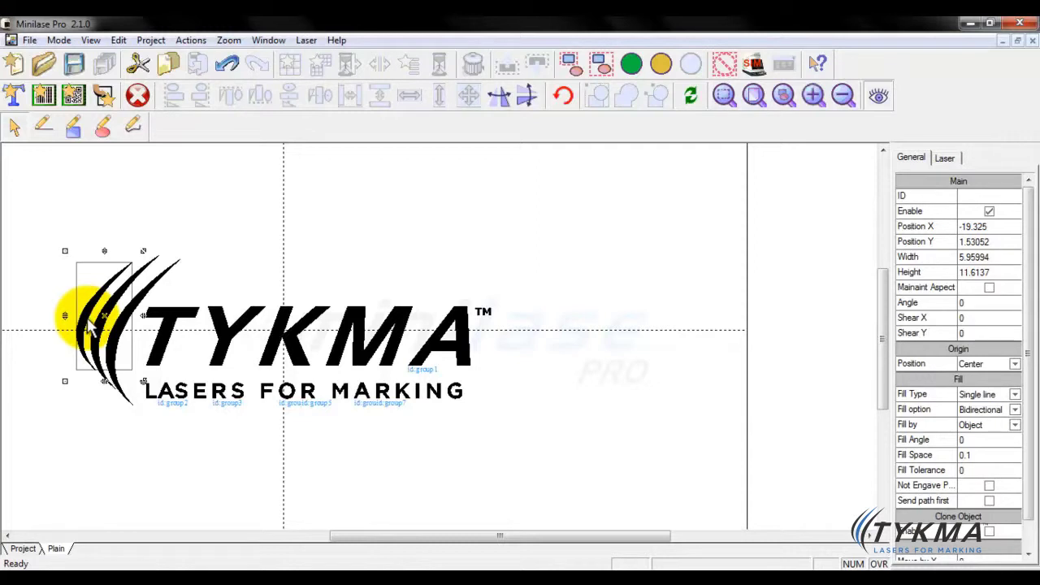
Delete the LASERS FOR MARKING line of the logo, and undo that deletion.
{"action": "left_click", "coordinate": [166, 423]}
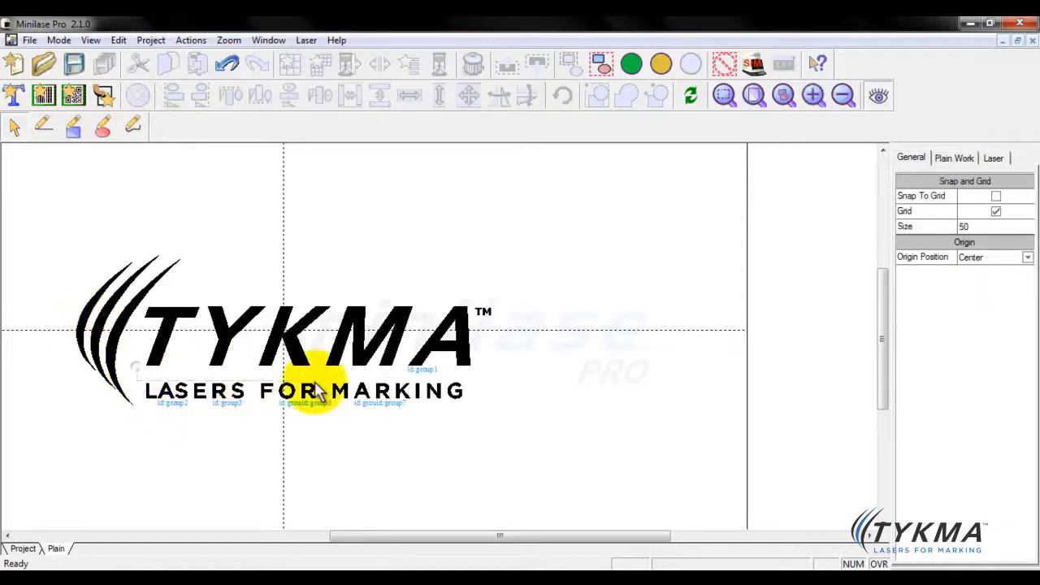
{"action": "left_click_drag", "start_coordinate": [317, 392], "coordinate": [550, 423]}
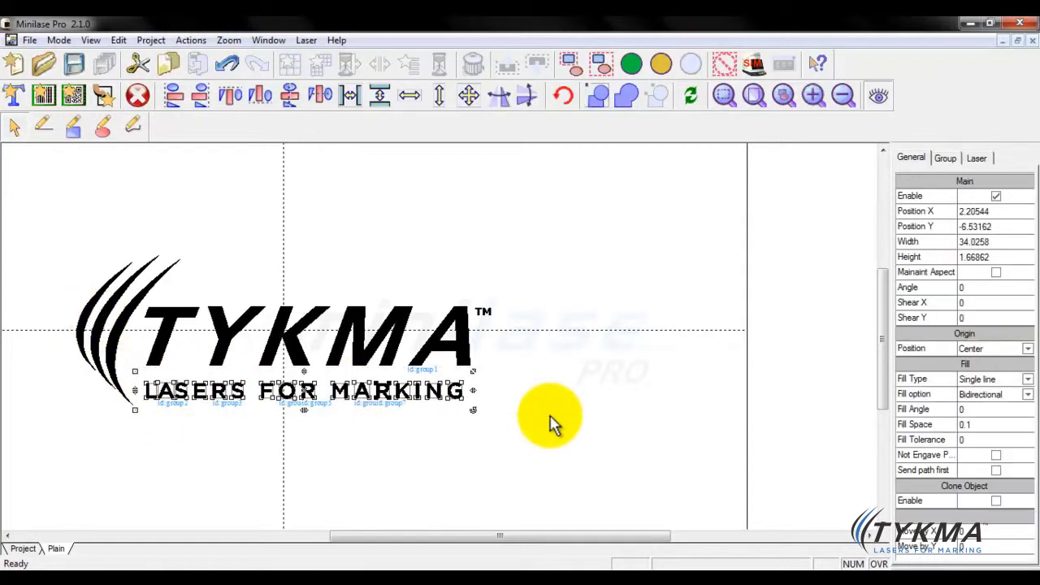
{"action": "key", "text": "Delete"}
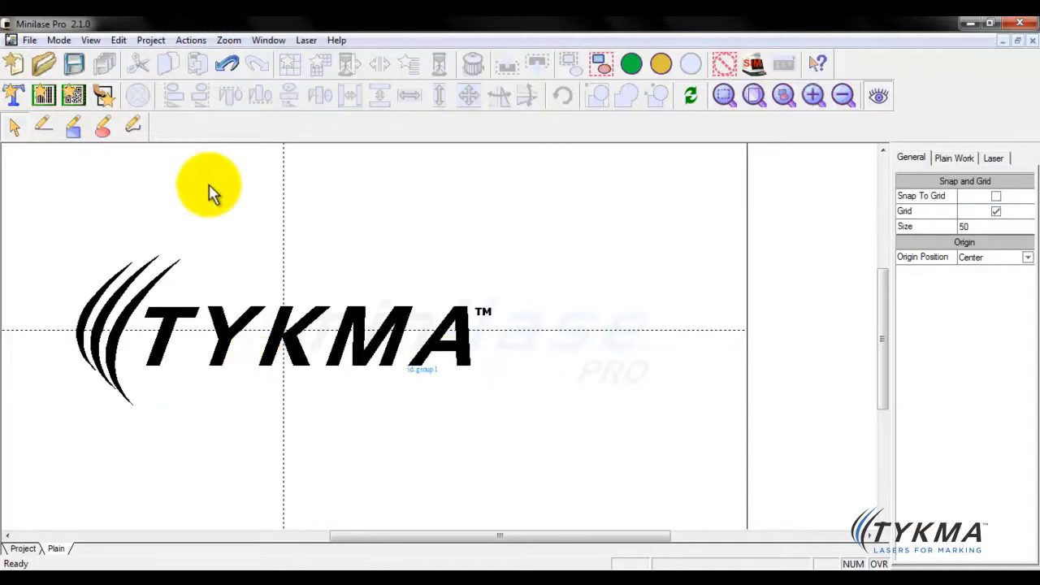
{"action": "left_click", "coordinate": [228, 63]}
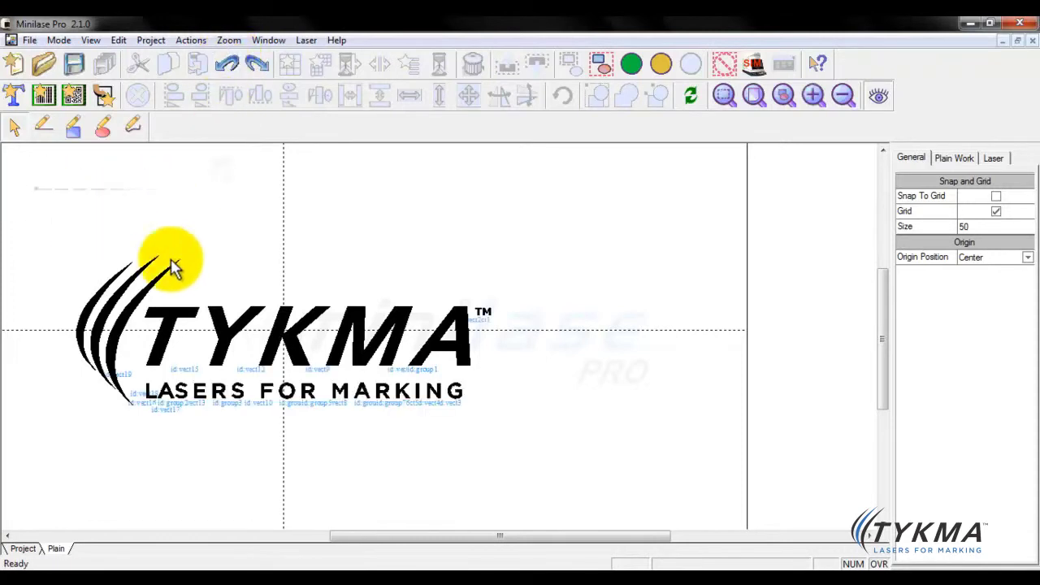
Combine all logo shapes with Merge and with Group in turn, ungrouping them after each.
{"action": "key", "text": "ctrl+a"}
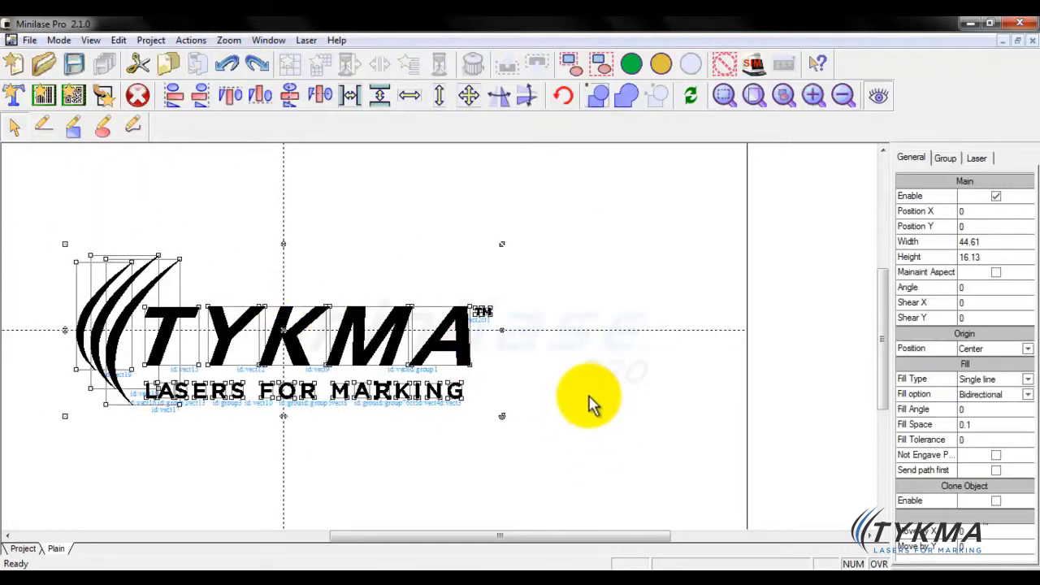
{"action": "left_click", "coordinate": [626, 95]}
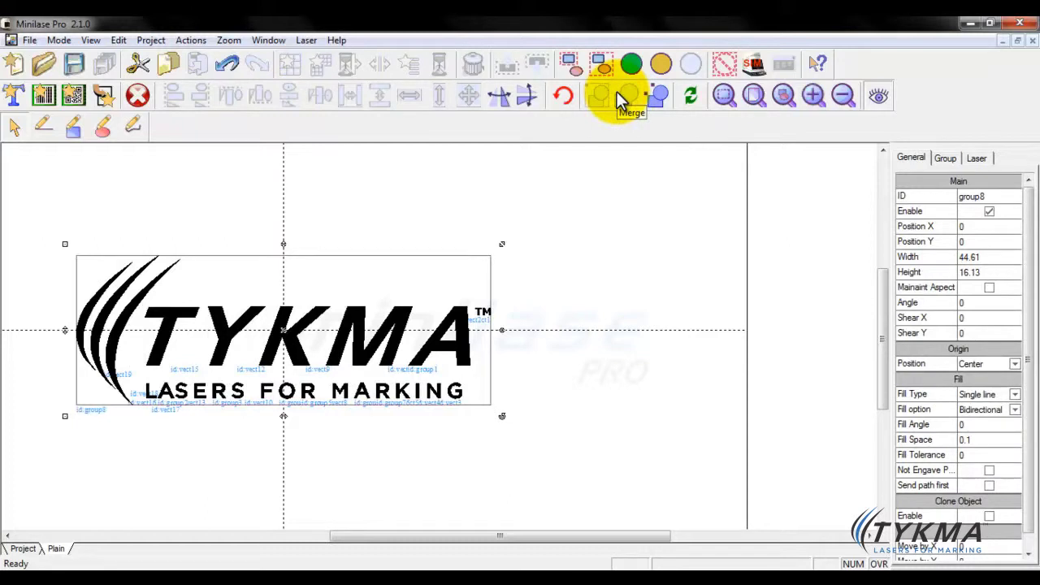
{"action": "left_click", "coordinate": [652, 94]}
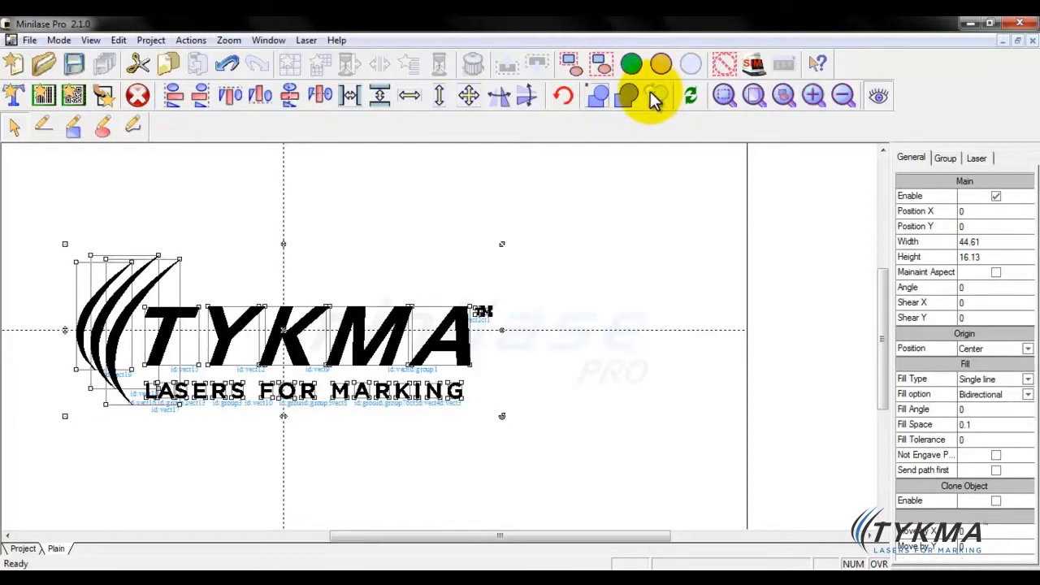
{"action": "left_click", "coordinate": [592, 93]}
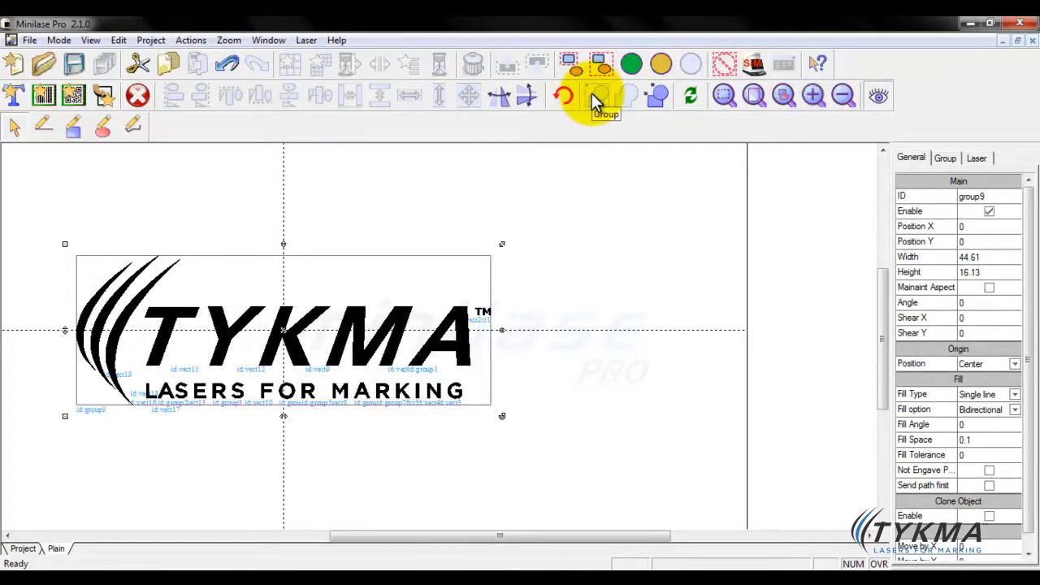
{"action": "left_click", "coordinate": [653, 99]}
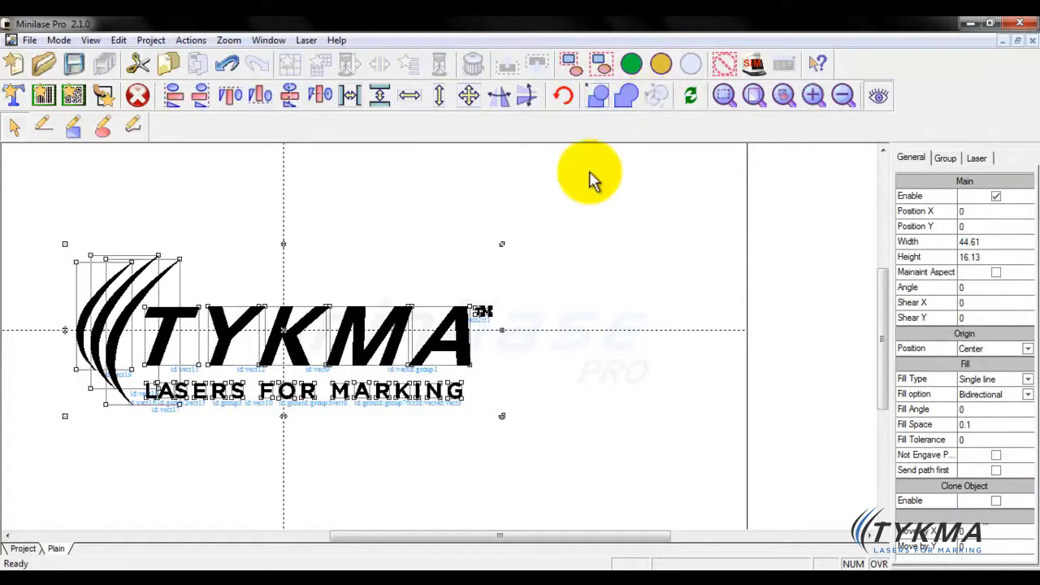
{"action": "left_click", "coordinate": [397, 233]}
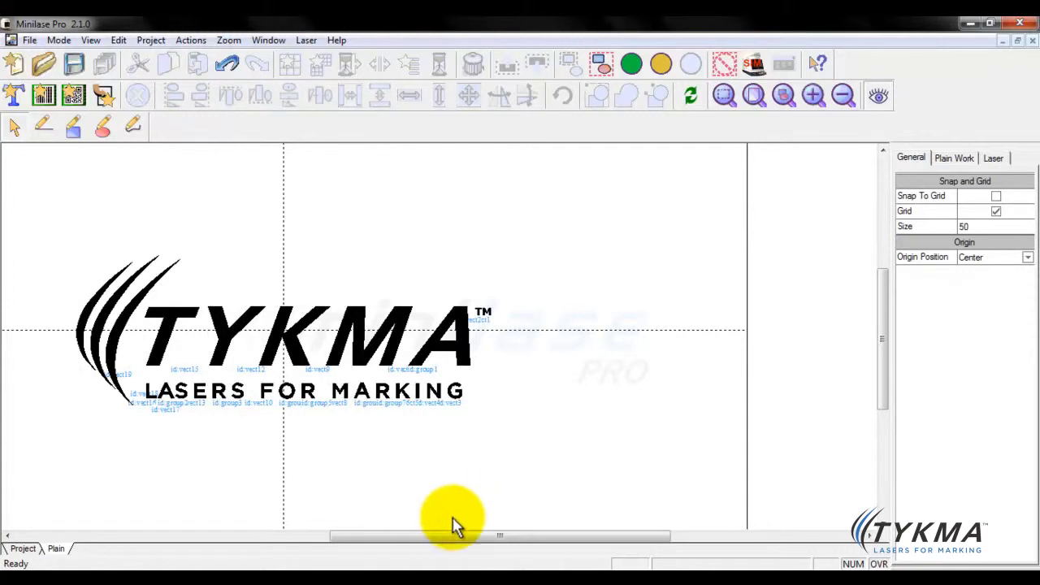
Scale the whole logo down to about 18 by 6.51 and move it up and left to about X -26.76, Y 14.73.
{"action": "left_click_drag", "start_coordinate": [454, 539], "coordinate": [408, 538]}
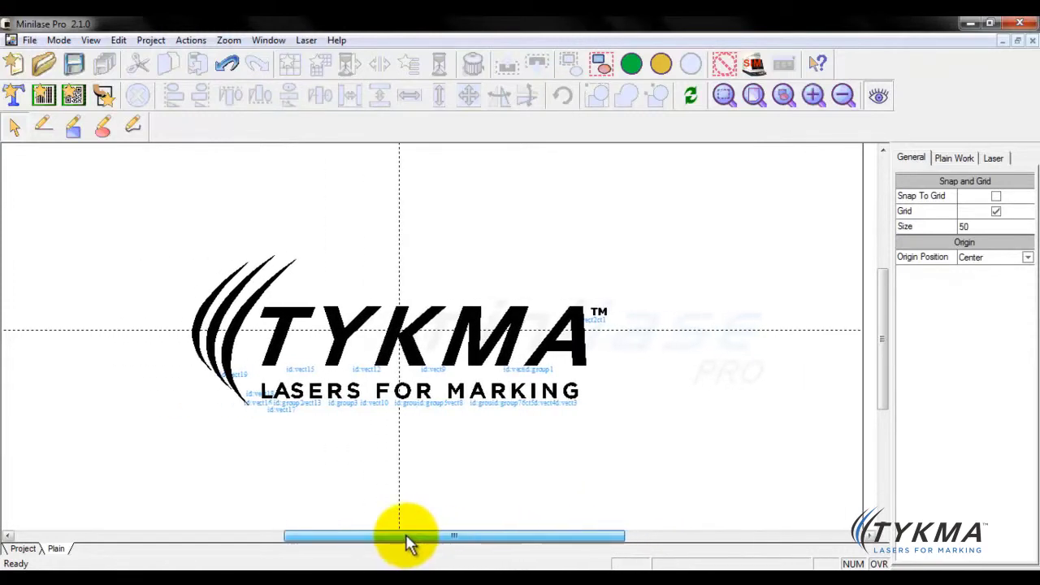
{"action": "left_click_drag", "start_coordinate": [151, 174], "coordinate": [658, 488]}
{"action": "left_click_drag", "start_coordinate": [617, 243], "coordinate": [494, 290]}
{"action": "left_click_drag", "start_coordinate": [304, 289], "coordinate": [56, 153]}
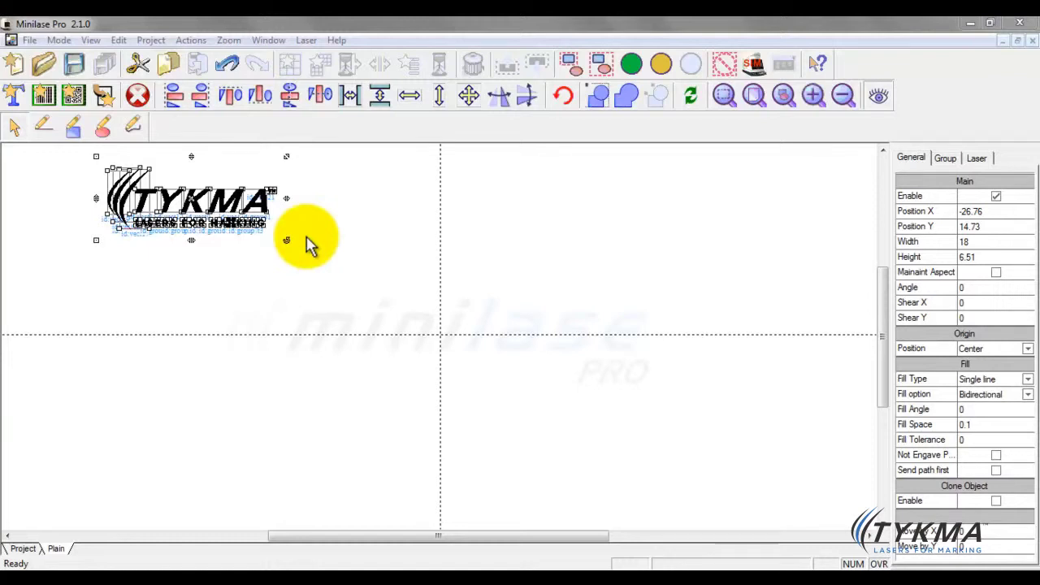
Import the bitmap image DSC_5149.jpg at a resolution of 300 and scale it down to about 29.36 by 19.51.
{"action": "left_click", "coordinate": [106, 100]}
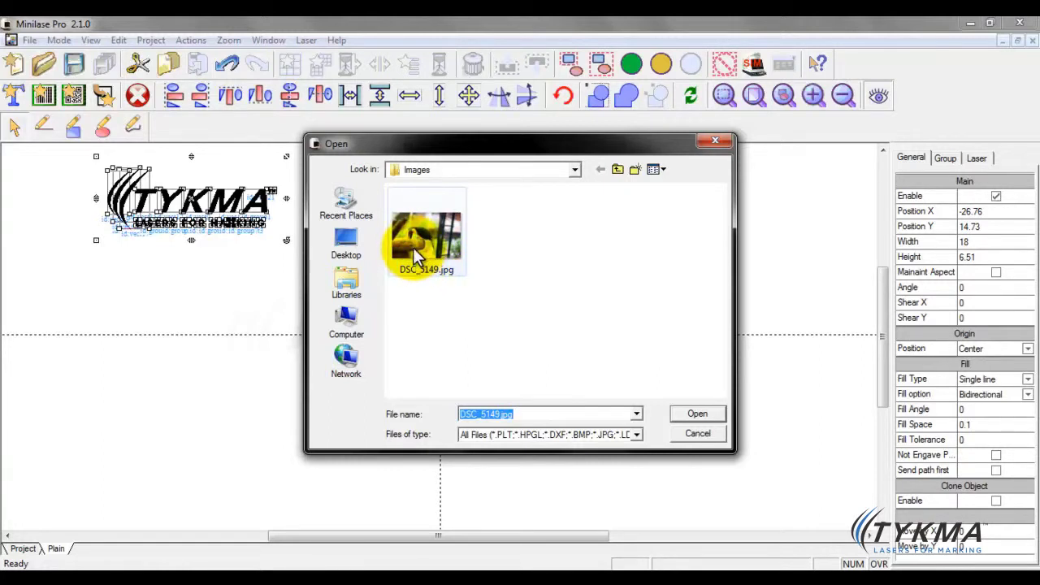
{"action": "left_click", "coordinate": [634, 434]}
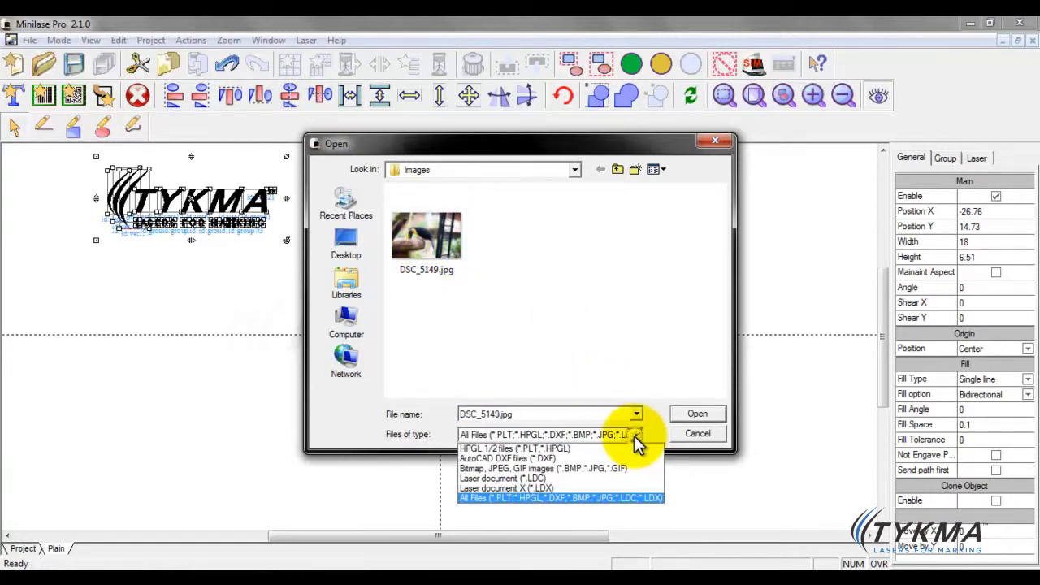
{"action": "left_click", "coordinate": [520, 469]}
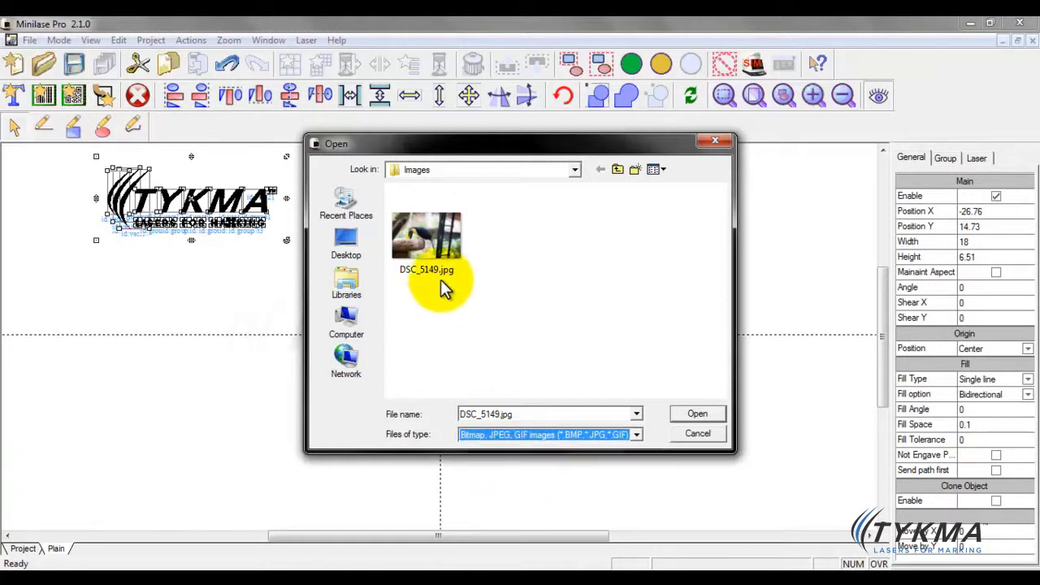
{"action": "left_click", "coordinate": [427, 258]}
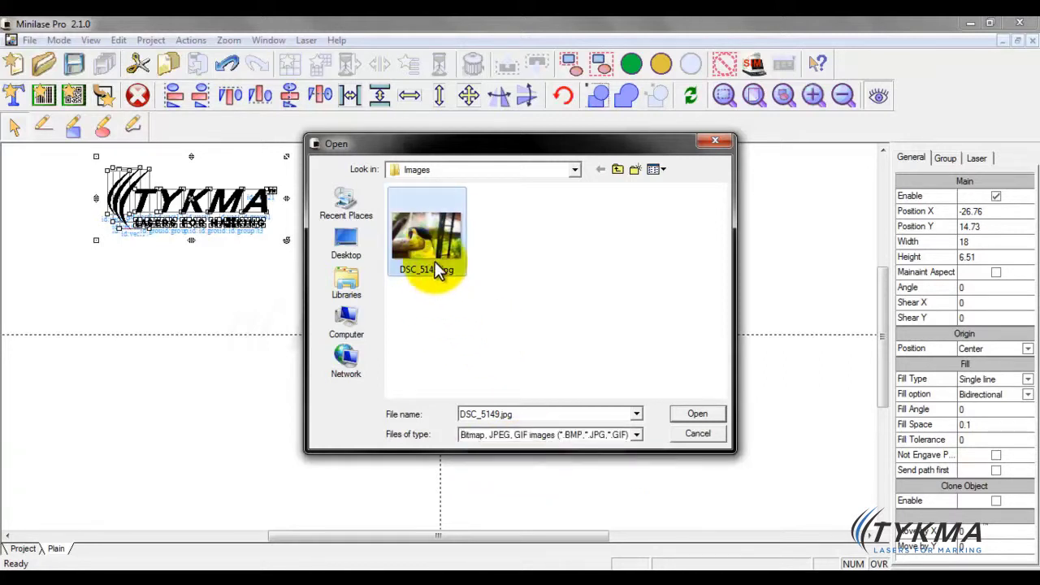
{"action": "double_click", "coordinate": [428, 247]}
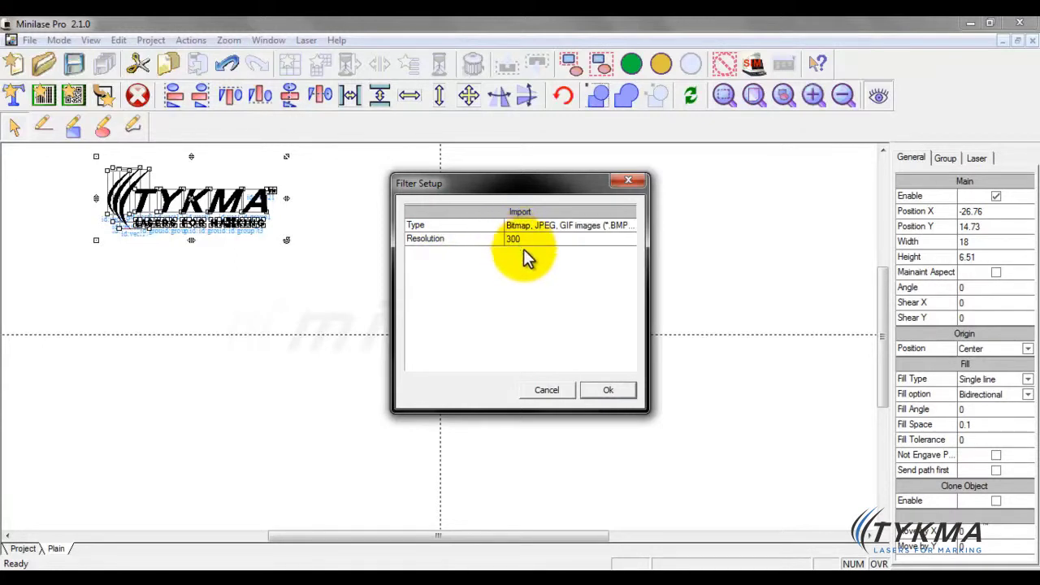
{"action": "left_click", "coordinate": [591, 393]}
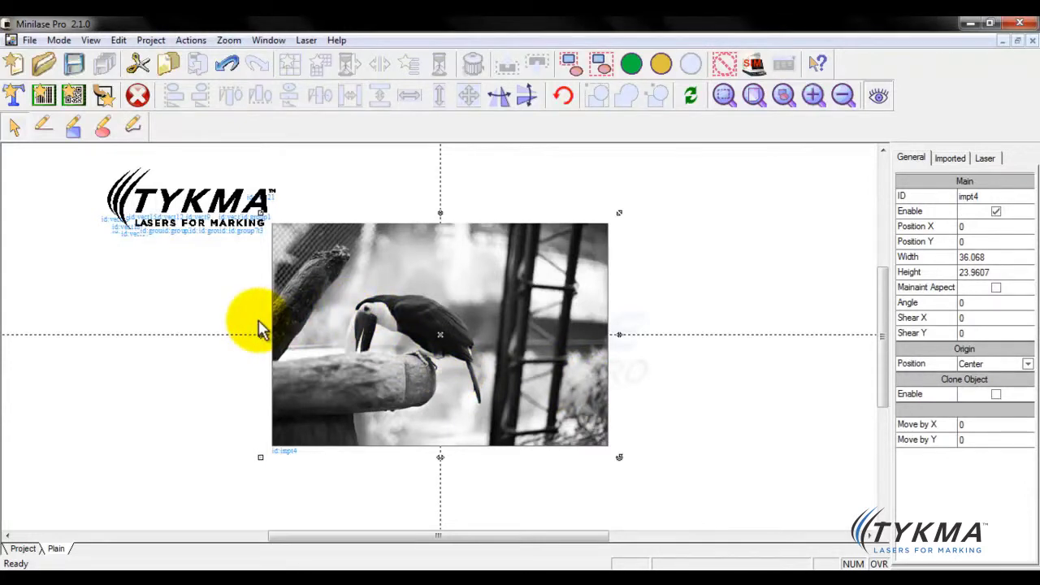
{"action": "scroll", "coordinate": [259, 329], "scroll_direction": "down", "scroll_amount": 2}
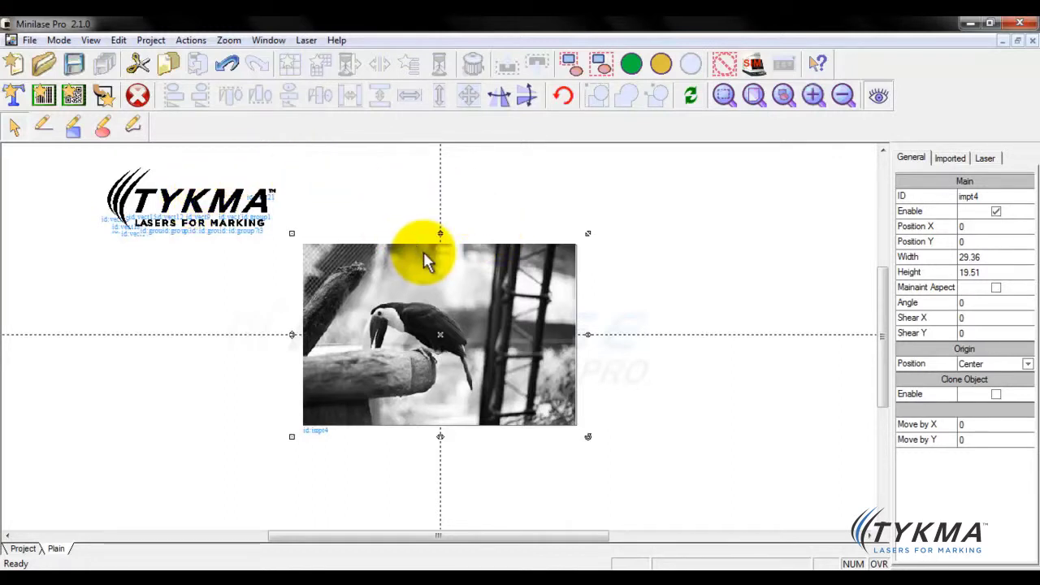
Examine the toucan photo's pixels up close and return to the full layout.
{"action": "left_click", "coordinate": [803, 98]}
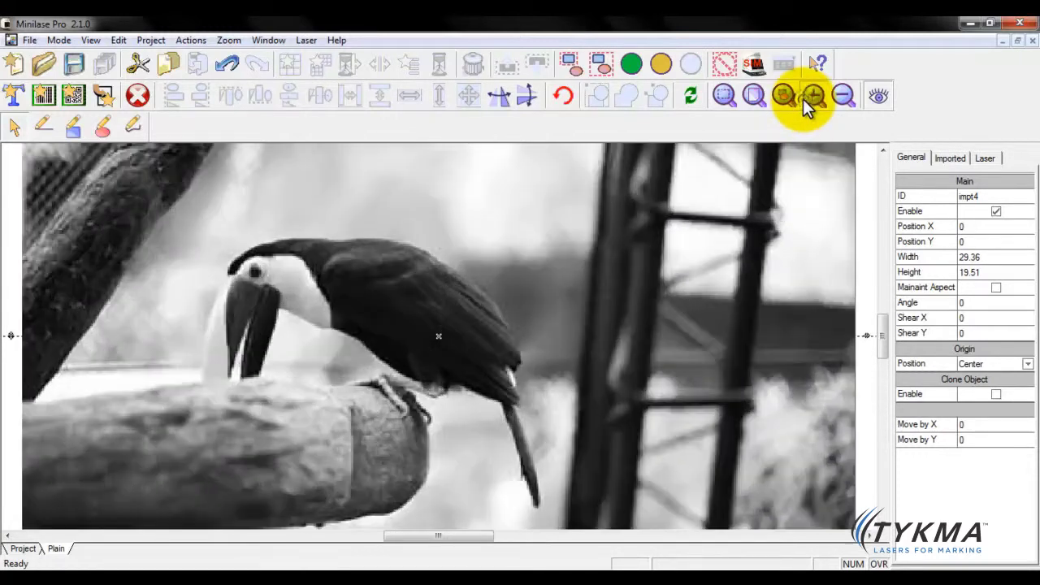
{"action": "left_click", "coordinate": [803, 98]}
{"action": "left_click", "coordinate": [802, 98]}
{"action": "left_click", "coordinate": [803, 98]}
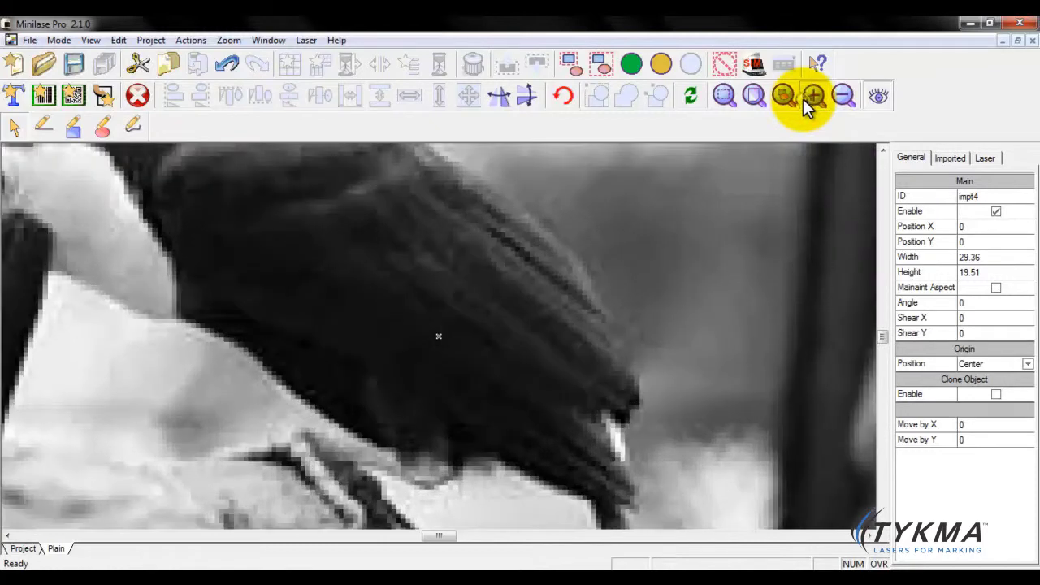
{"action": "left_click", "coordinate": [803, 98]}
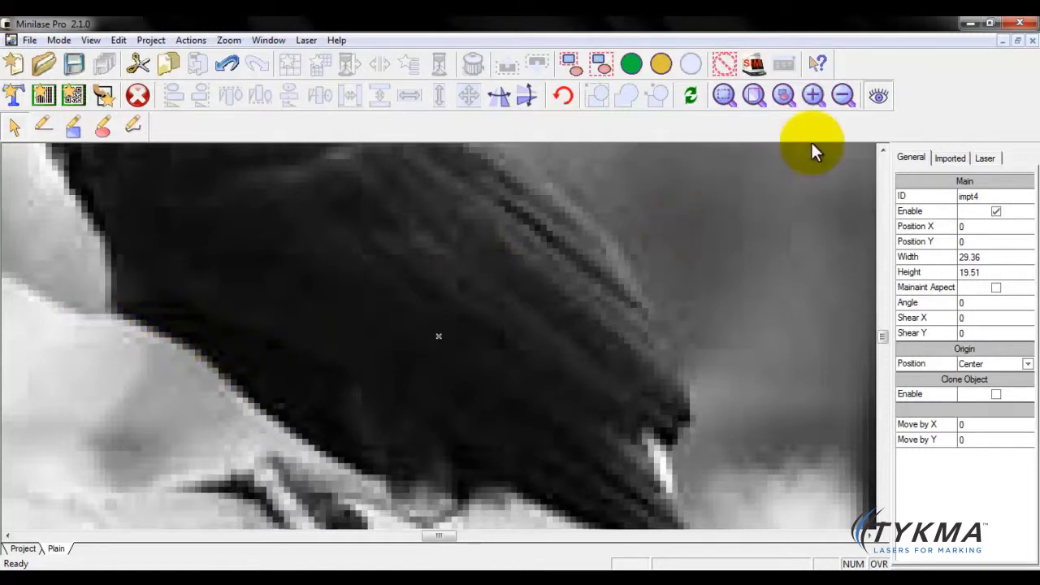
{"action": "left_click", "coordinate": [844, 99]}
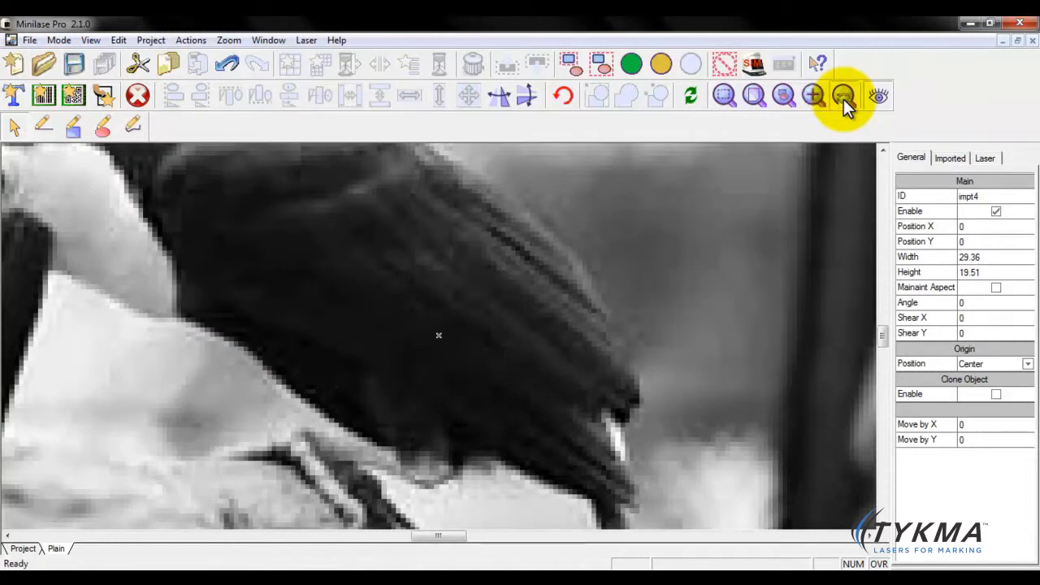
{"action": "left_click", "coordinate": [844, 99]}
{"action": "left_click", "coordinate": [843, 100]}
{"action": "left_click", "coordinate": [844, 99]}
{"action": "left_click", "coordinate": [843, 99]}
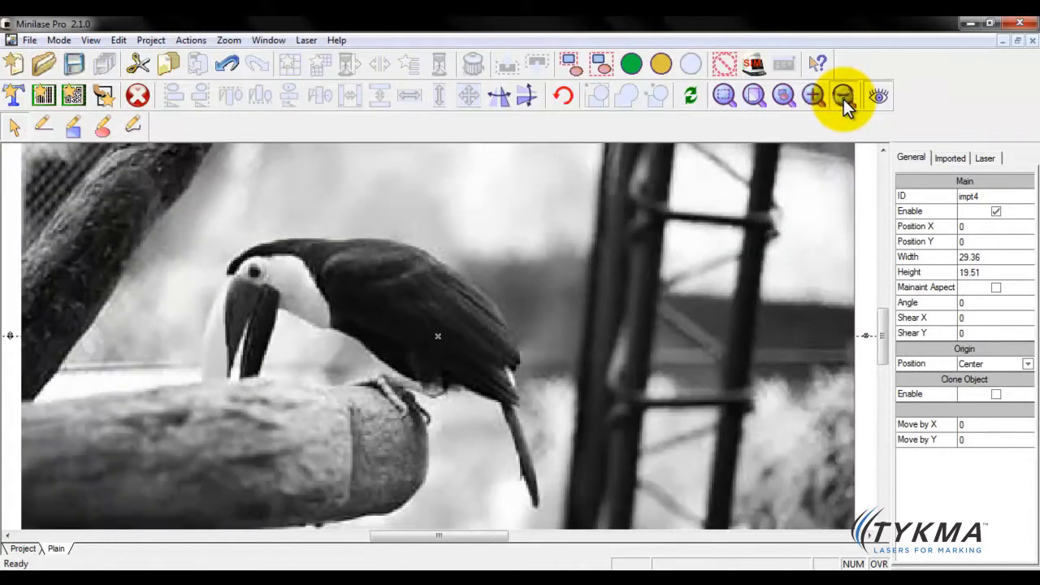
{"action": "left_click", "coordinate": [843, 99]}
{"action": "left_click", "coordinate": [843, 99]}
{"action": "left_click", "coordinate": [843, 99]}
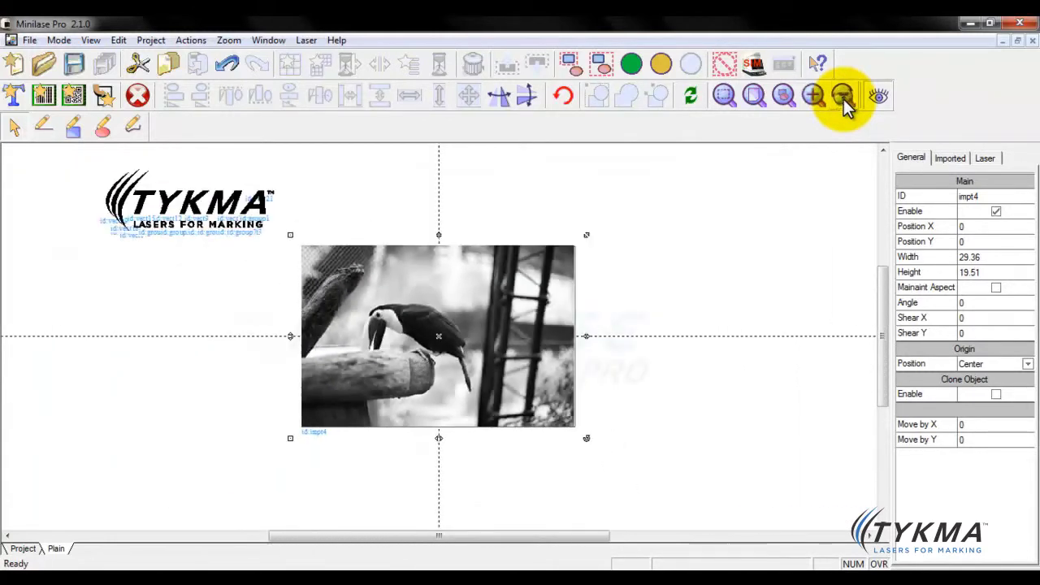
Set the fill type of the logo's outermost swoosh stroke to None and inspect its vector outline up close.
{"action": "left_click", "coordinate": [116, 193]}
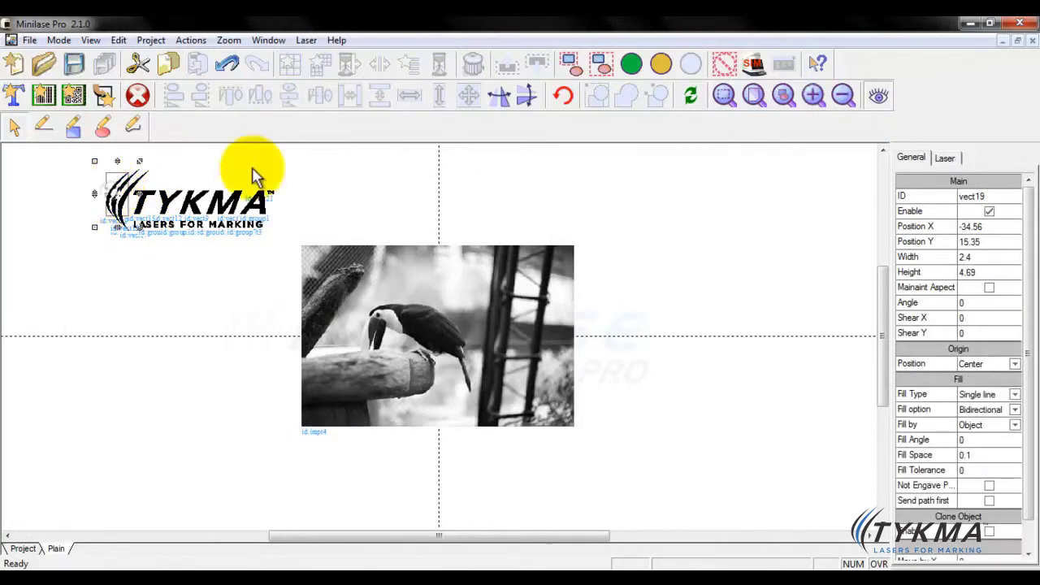
{"action": "left_click", "coordinate": [810, 96]}
{"action": "left_click", "coordinate": [810, 95]}
{"action": "left_click", "coordinate": [810, 96]}
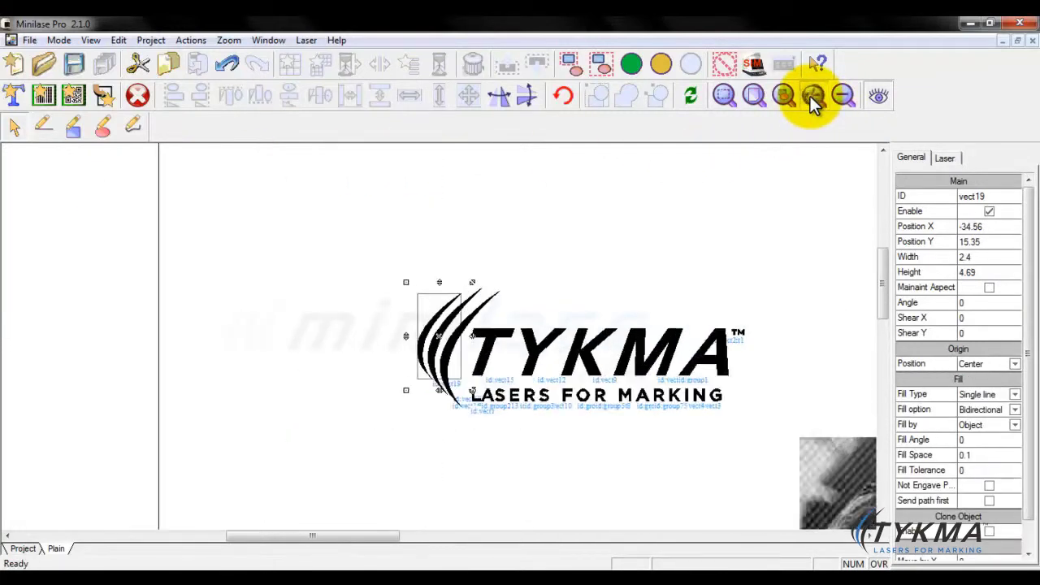
{"action": "left_click", "coordinate": [810, 96]}
{"action": "left_click", "coordinate": [810, 95]}
{"action": "left_click", "coordinate": [1015, 394]}
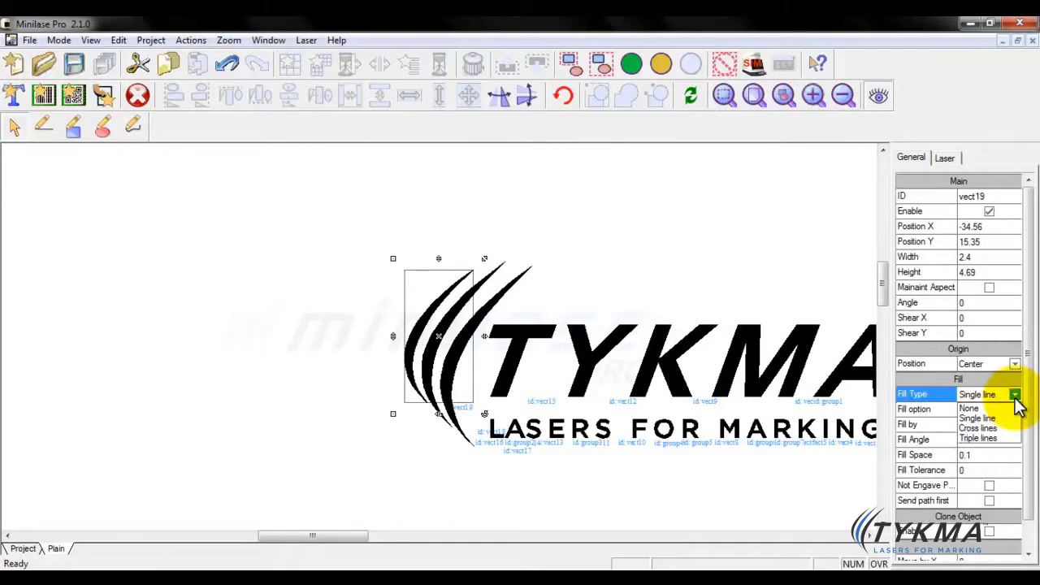
{"action": "left_click", "coordinate": [1008, 405]}
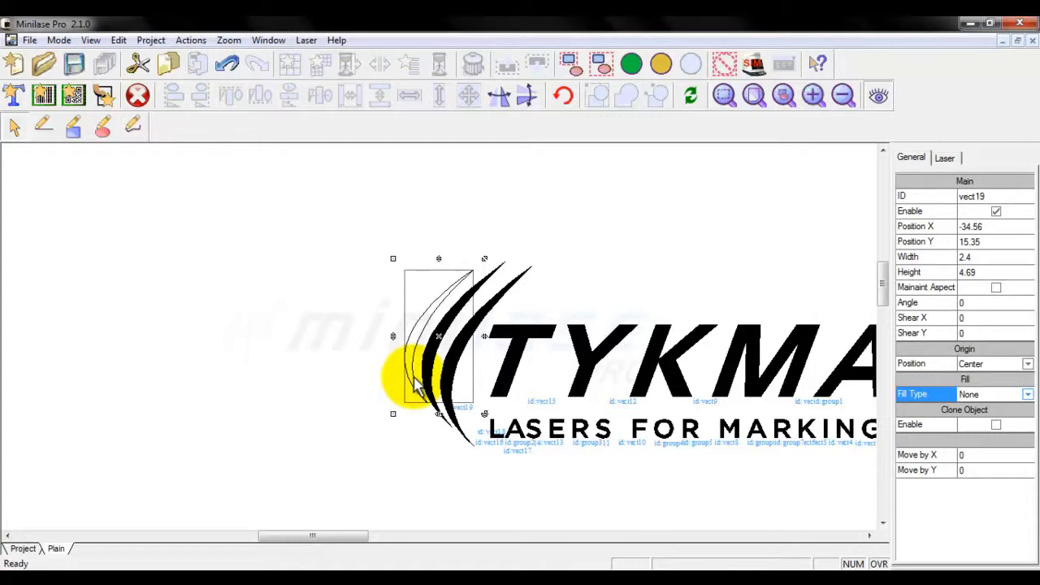
{"action": "left_click", "coordinate": [813, 98]}
{"action": "left_click", "coordinate": [812, 97]}
{"action": "left_click", "coordinate": [813, 97]}
{"action": "left_click", "coordinate": [813, 97]}
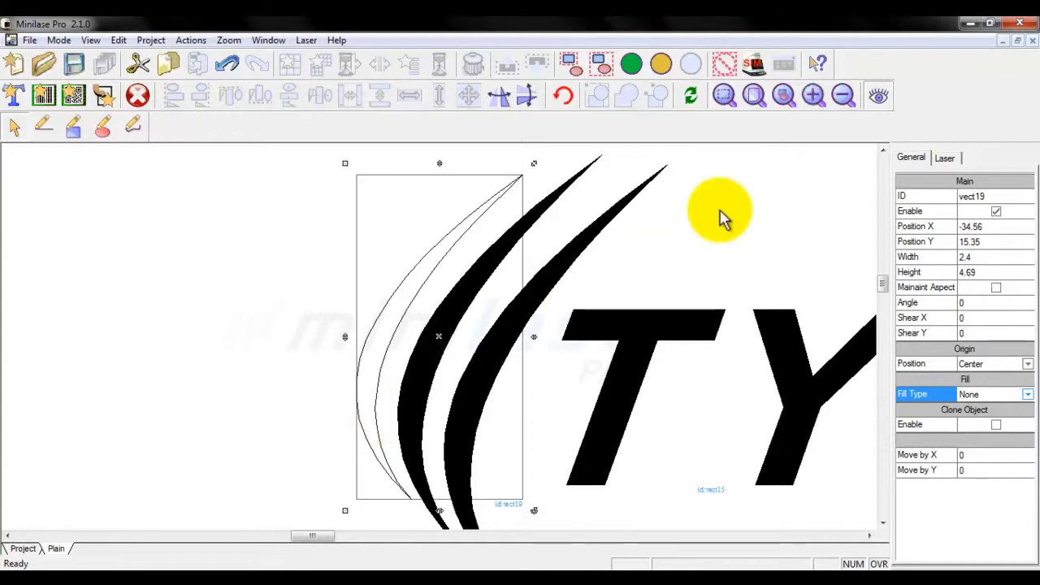
Select the whole logo and scale it larger and smaller, ending at about 14.06 by 5.08.
{"action": "left_click", "coordinate": [843, 95]}
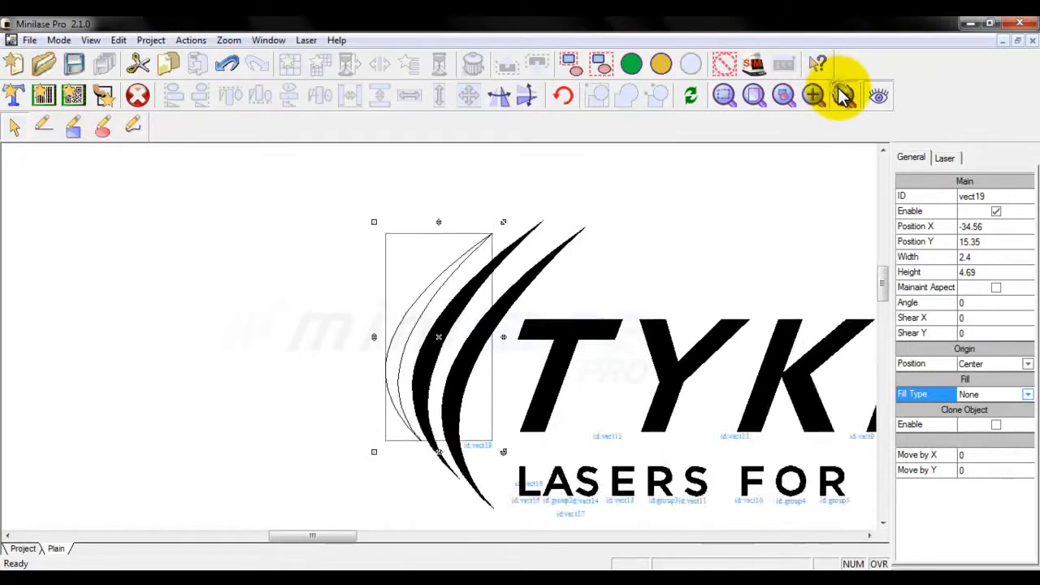
{"action": "left_click", "coordinate": [844, 95]}
{"action": "left_click_drag", "start_coordinate": [593, 428], "coordinate": [768, 441]}
{"action": "scroll", "coordinate": [794, 211], "scroll_direction": "up", "scroll_amount": 2}
{"action": "scroll", "coordinate": [692, 286], "scroll_direction": "down", "scroll_amount": 4}
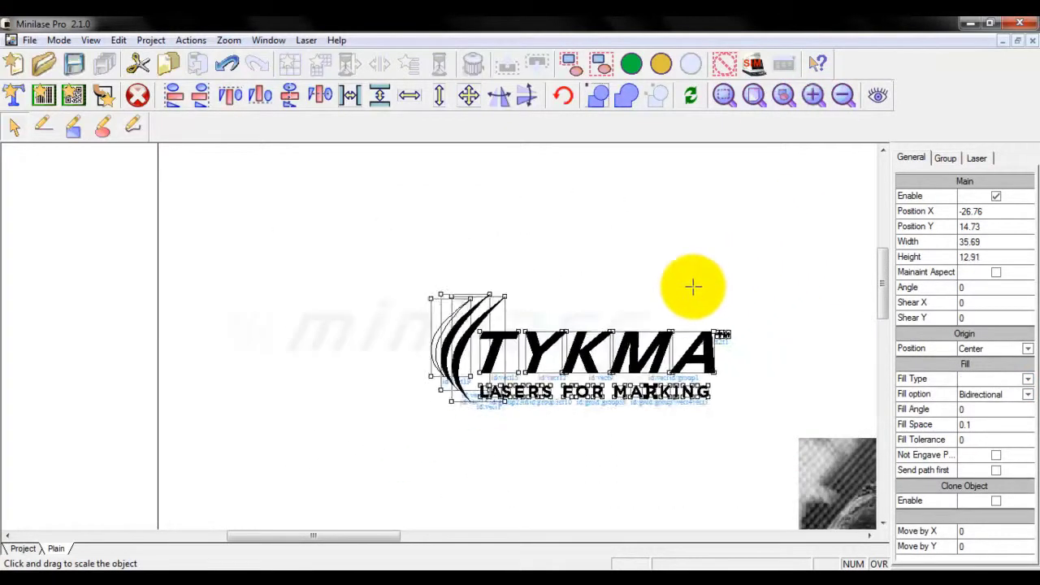
{"action": "scroll", "coordinate": [708, 269], "scroll_direction": "up", "scroll_amount": 1}
{"action": "scroll", "coordinate": [641, 301], "scroll_direction": "down", "scroll_amount": 1}
{"action": "scroll", "coordinate": [713, 250], "scroll_direction": "up", "scroll_amount": 3}
{"action": "scroll", "coordinate": [714, 250], "scroll_direction": "down", "scroll_amount": 2}
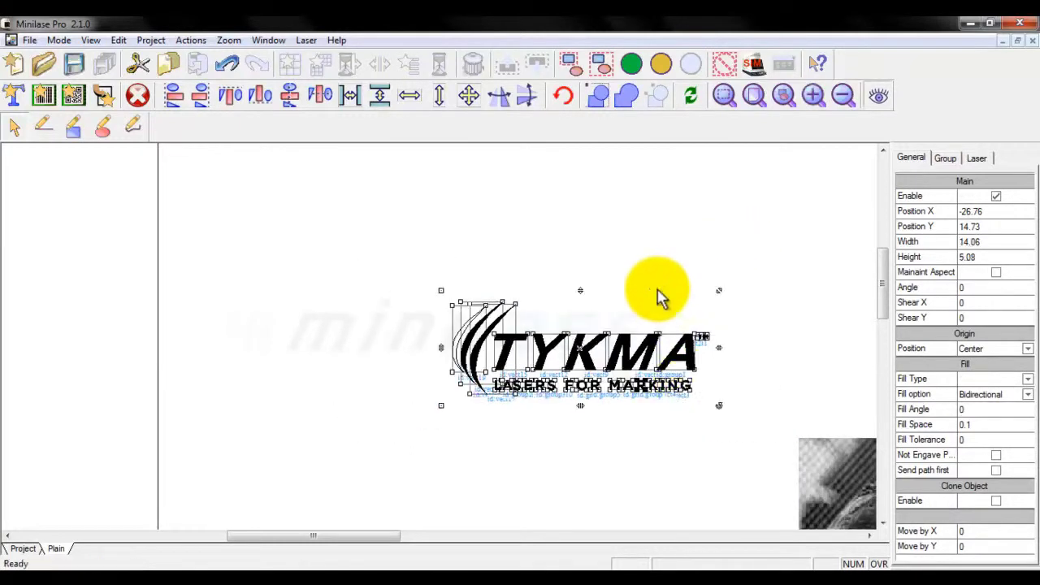
Select the toucan photo and enlarge it about its center to about 33.43 by 22.22.
{"action": "left_click_drag", "start_coordinate": [361, 536], "coordinate": [479, 538]}
{"action": "left_click_drag", "start_coordinate": [881, 280], "coordinate": [877, 317]}
{"action": "left_click", "coordinate": [843, 96]}
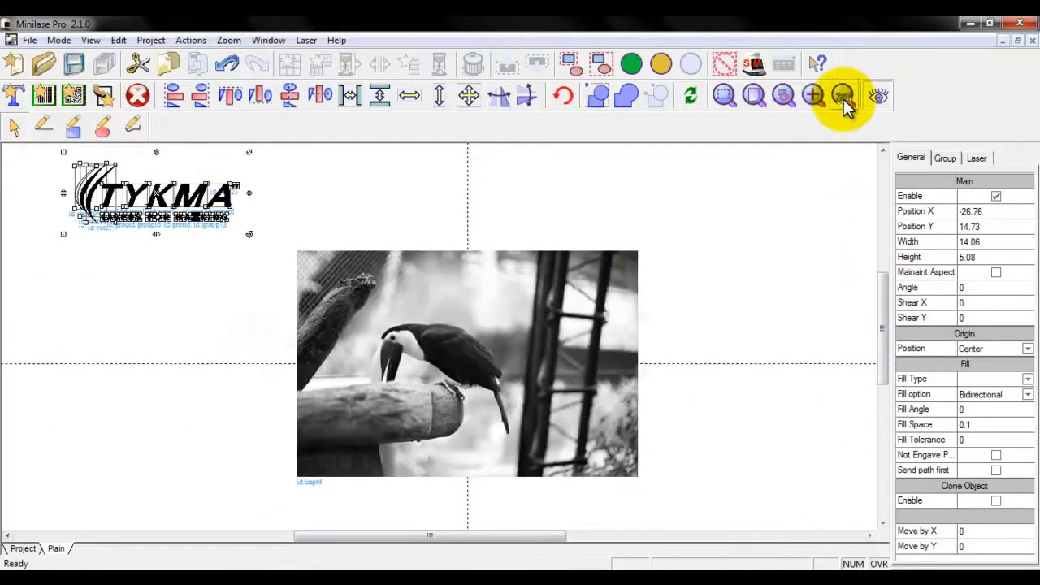
{"action": "left_click", "coordinate": [632, 247]}
{"action": "left_click", "coordinate": [638, 260]}
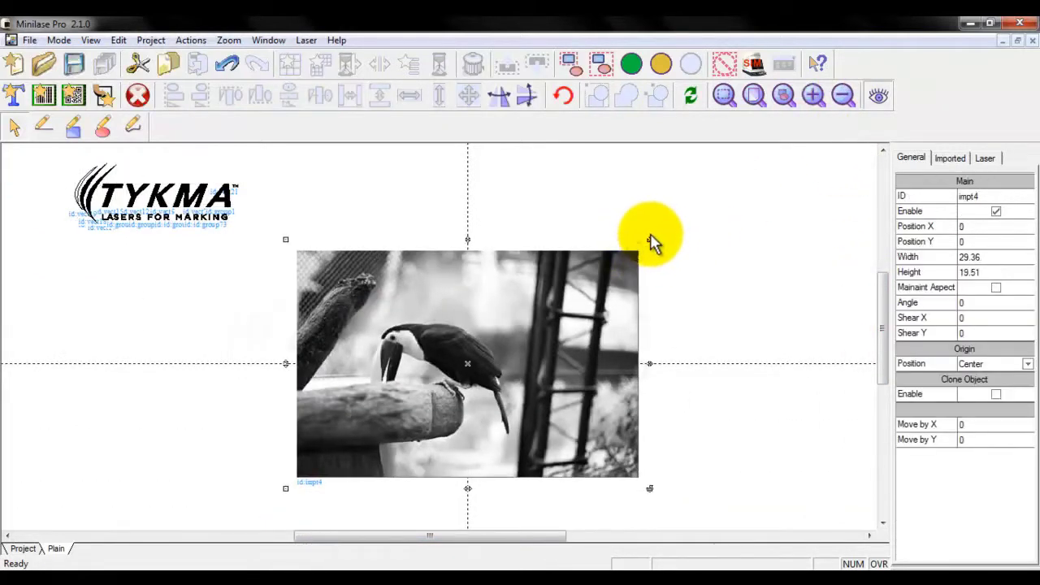
{"action": "left_click", "coordinate": [648, 249]}
{"action": "left_click", "coordinate": [635, 256]}
{"action": "left_click_drag", "start_coordinate": [650, 239], "coordinate": [665, 312]}
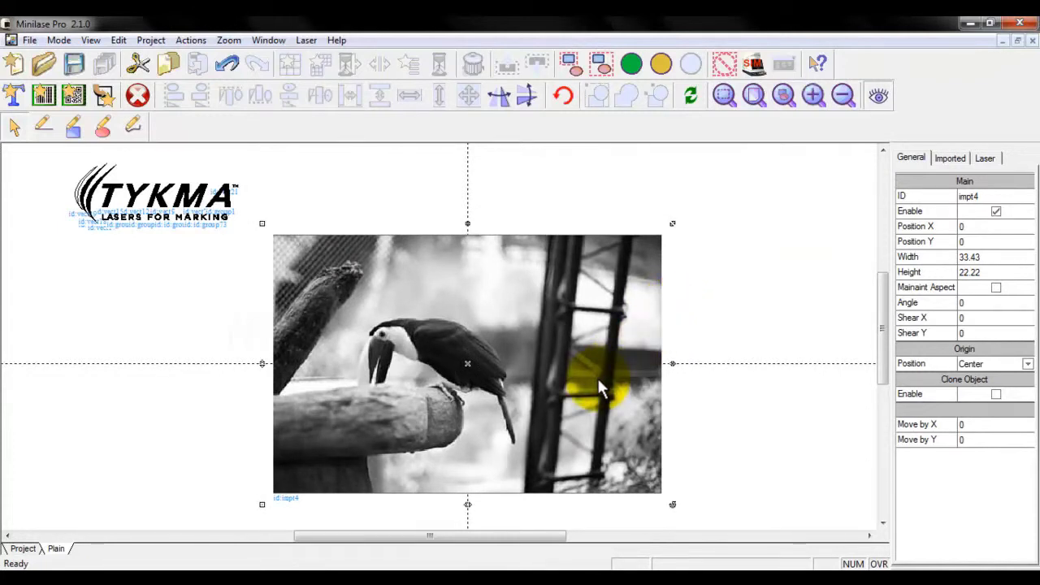